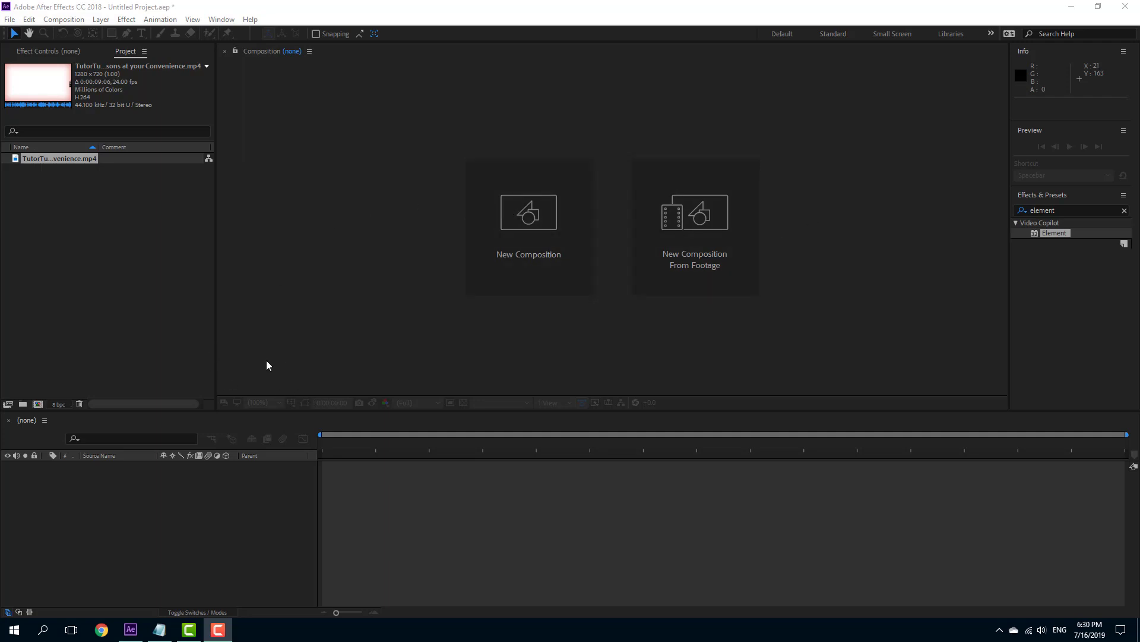
# Create a new composition, Comp 1, at 960×720, 25 fps and 30 seconds long
pyautogui.click(112, 224)
pyautogui.click(46, 159)
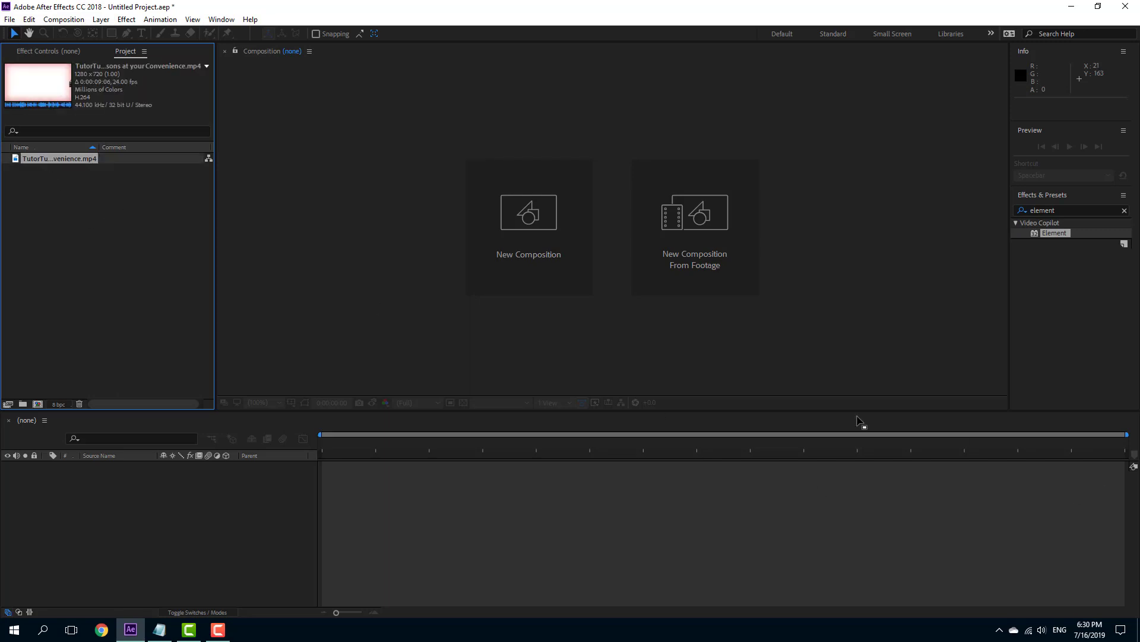
pyautogui.rightClick(91, 253)
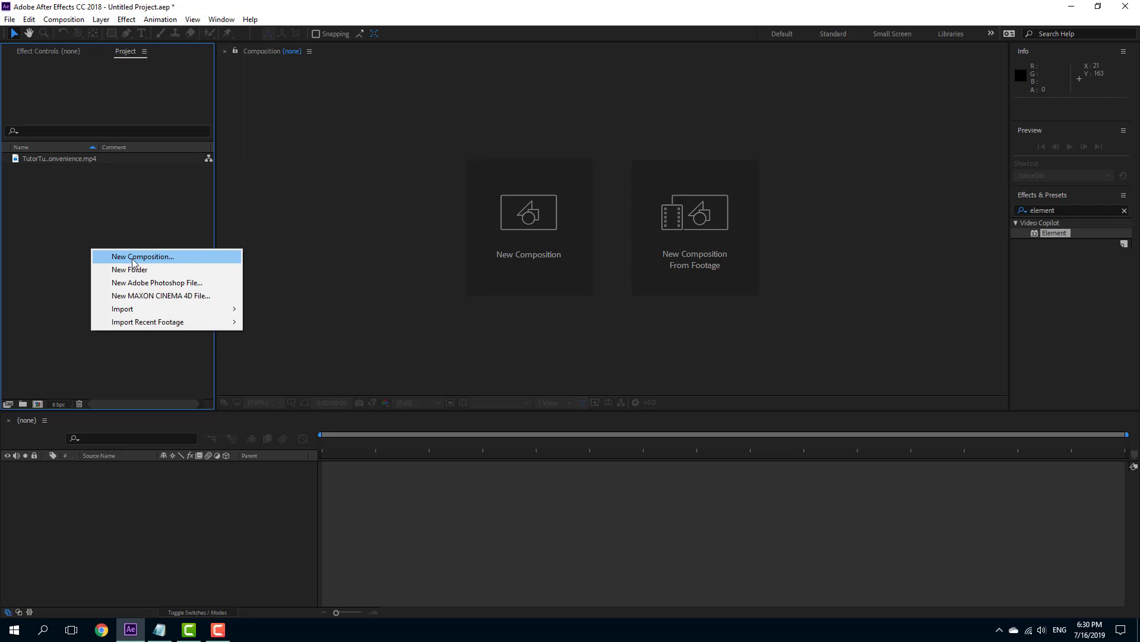
pyautogui.click(32, 214)
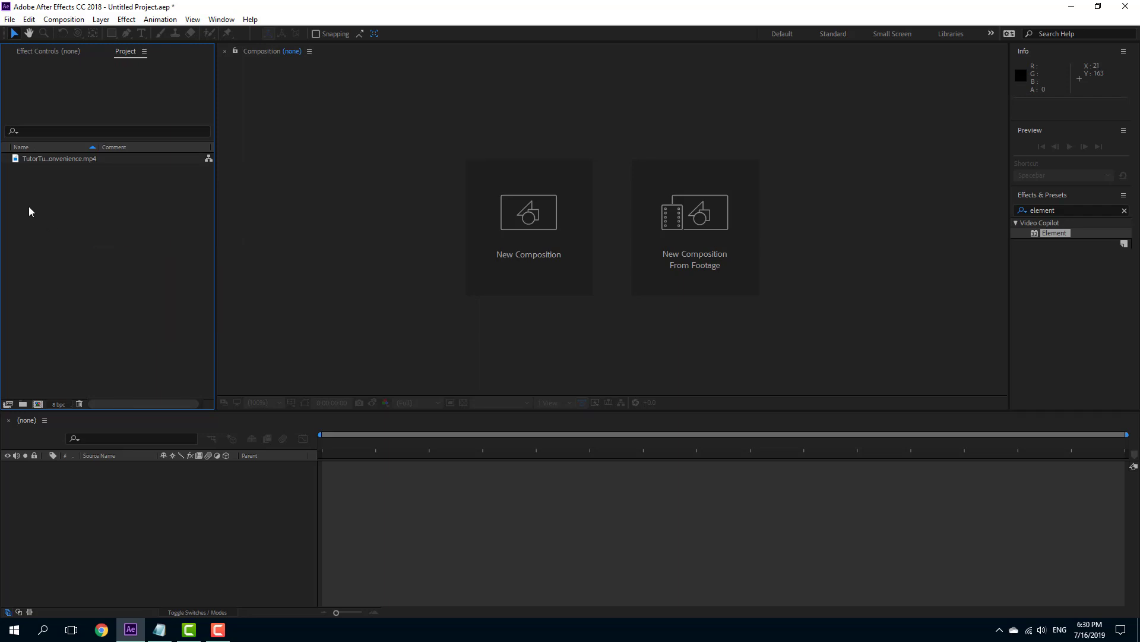
pyautogui.rightClick(102, 225)
pyautogui.click(116, 232)
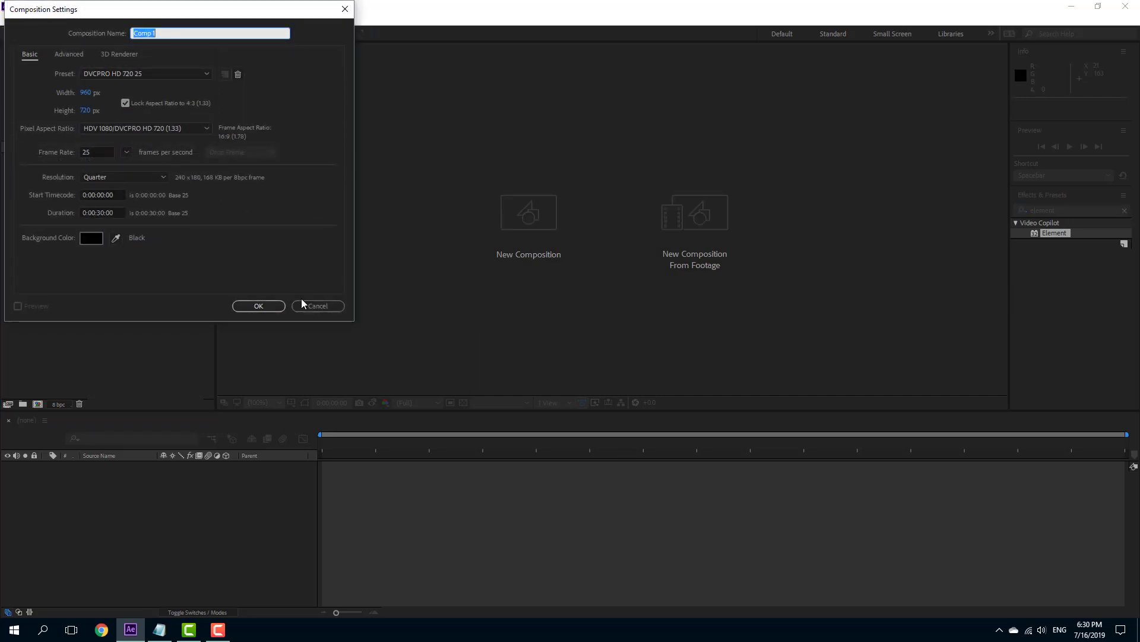
pyautogui.click(261, 305)
# Add a Dark Gray Solid 1 layer to Comp 1
pyautogui.rightClick(180, 490)
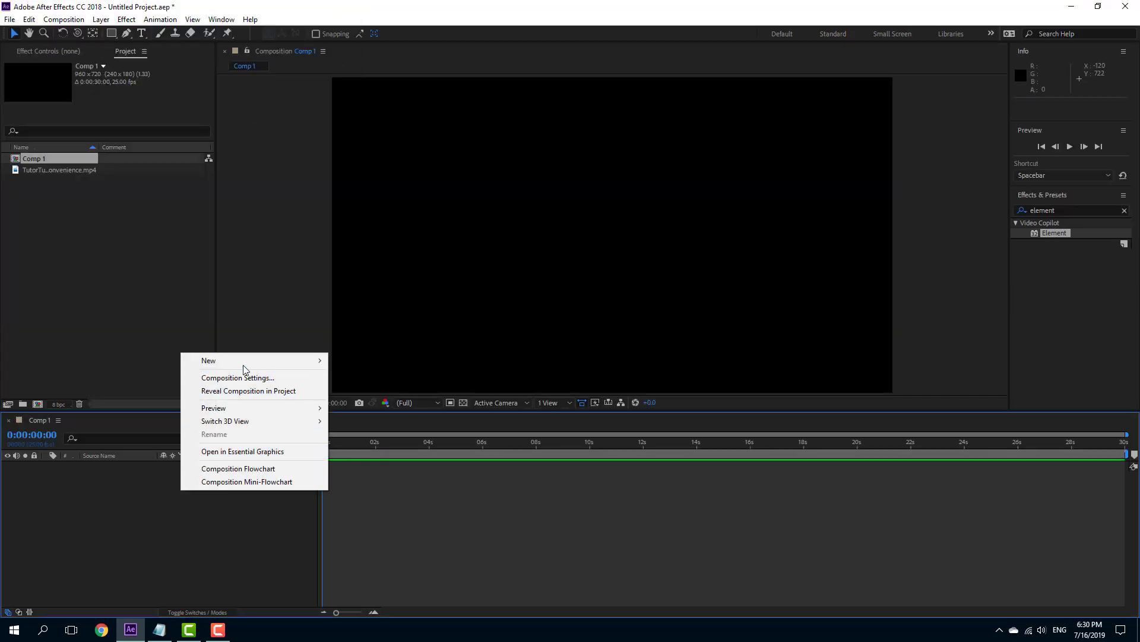
pyautogui.moveTo(246, 361)
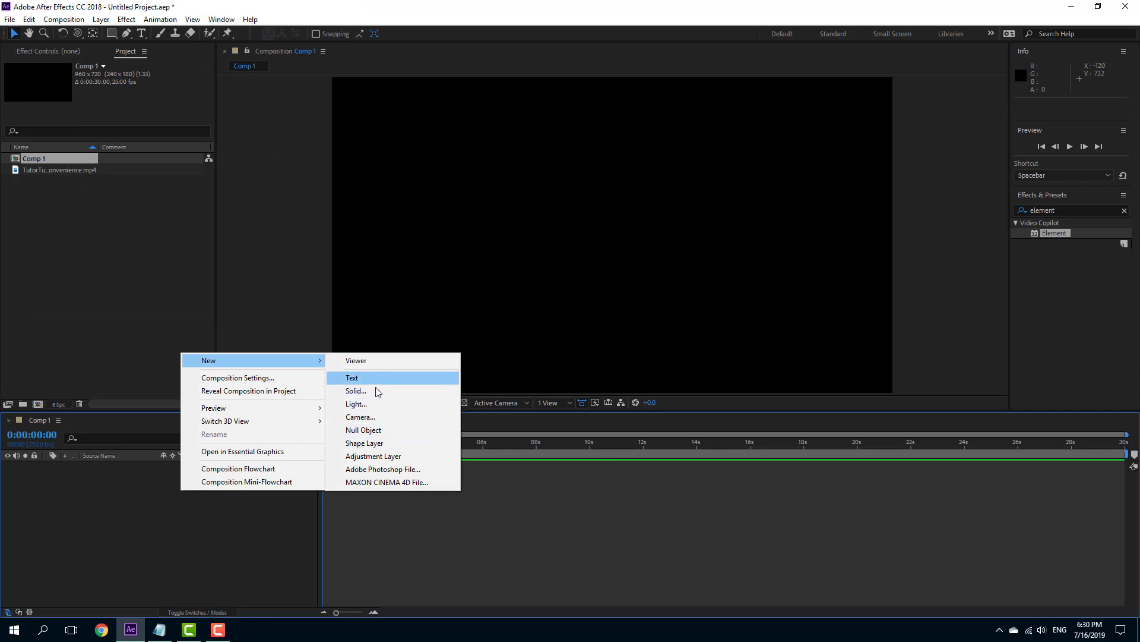
pyautogui.click(378, 390)
pyautogui.click(189, 245)
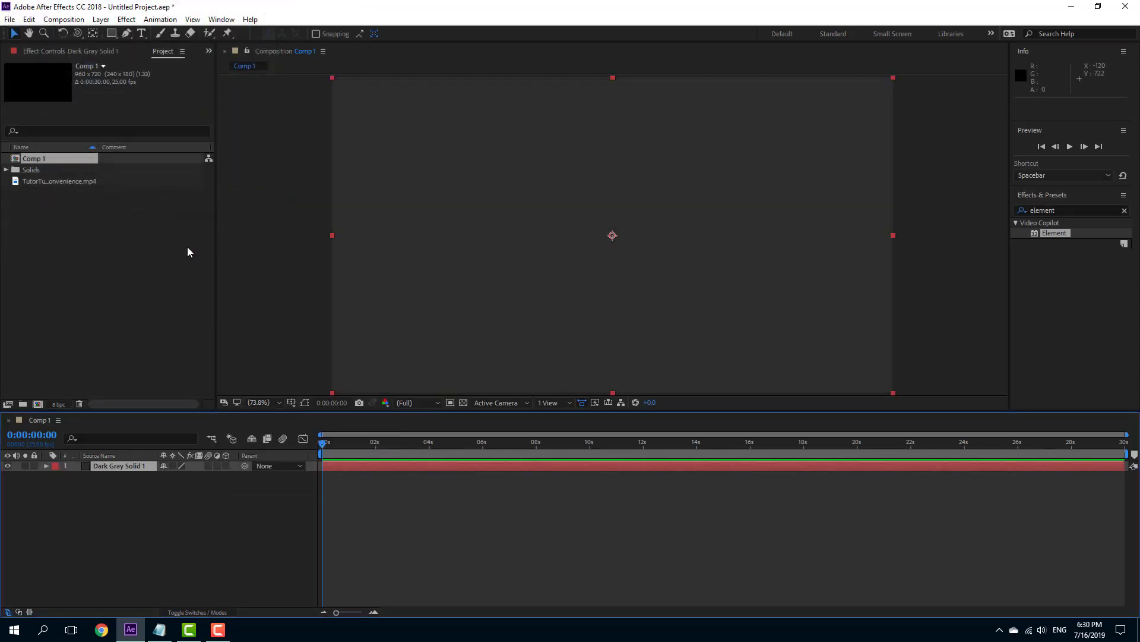
# Place the tutorial video below the solid and apply the Element effect to the solid
pyautogui.moveTo(37, 181); pyautogui.dragTo(105, 493)
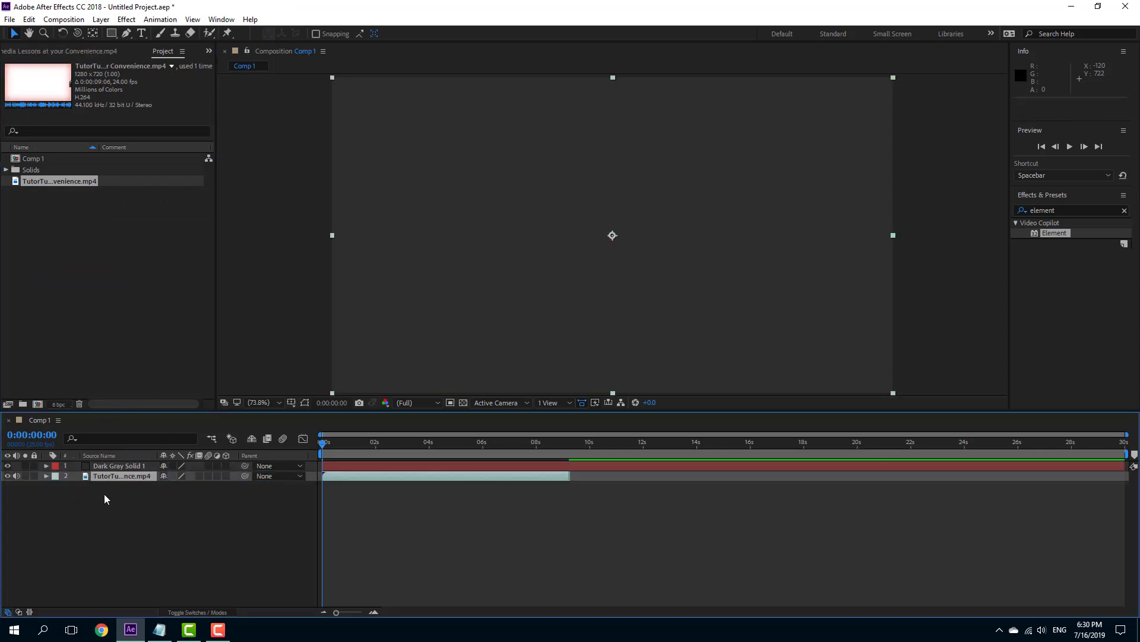
pyautogui.click(123, 467)
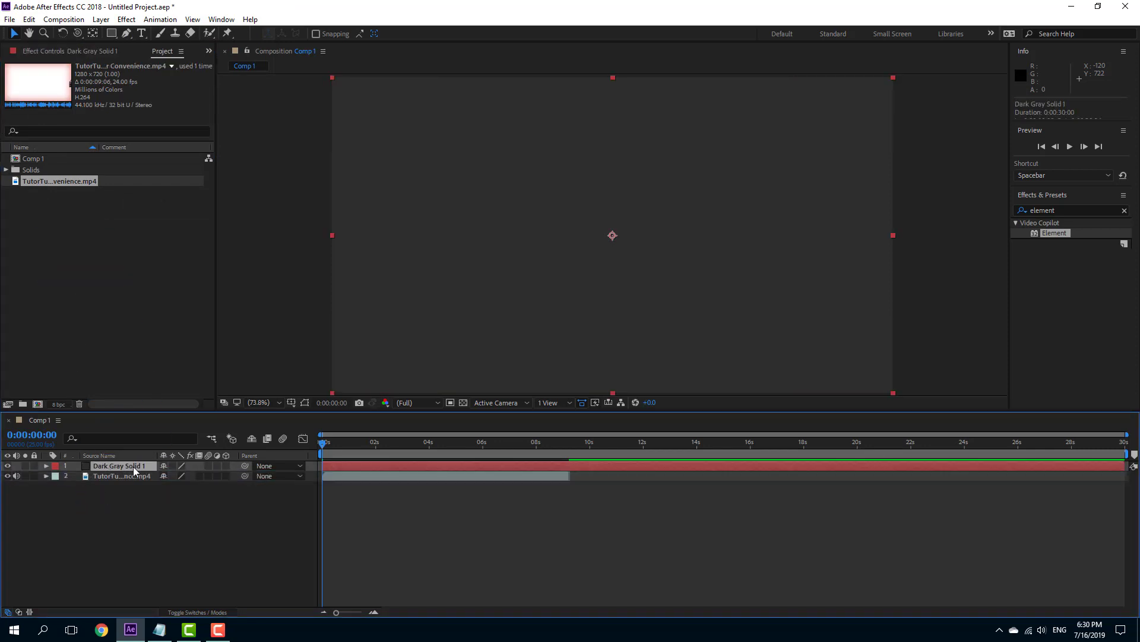
pyautogui.moveTo(1054, 234); pyautogui.dragTo(677, 249)
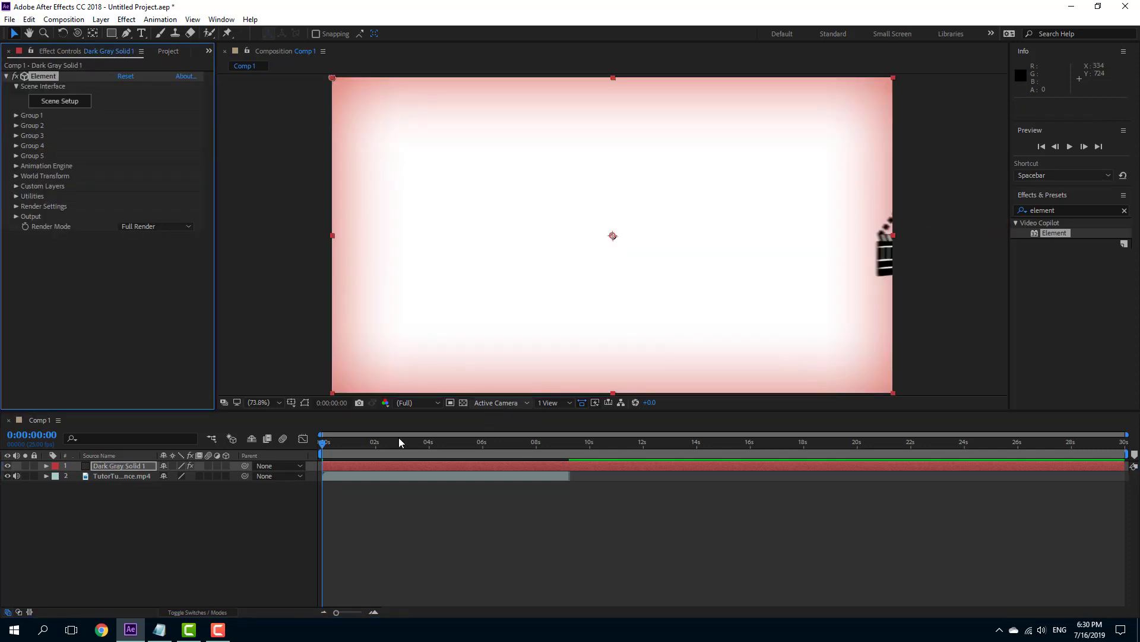
# Scrub the time ruler to preview Element's icon-tile scene, then reselect Dark Gray Solid 1
pyautogui.moveTo(399, 449); pyautogui.dragTo(448, 449)
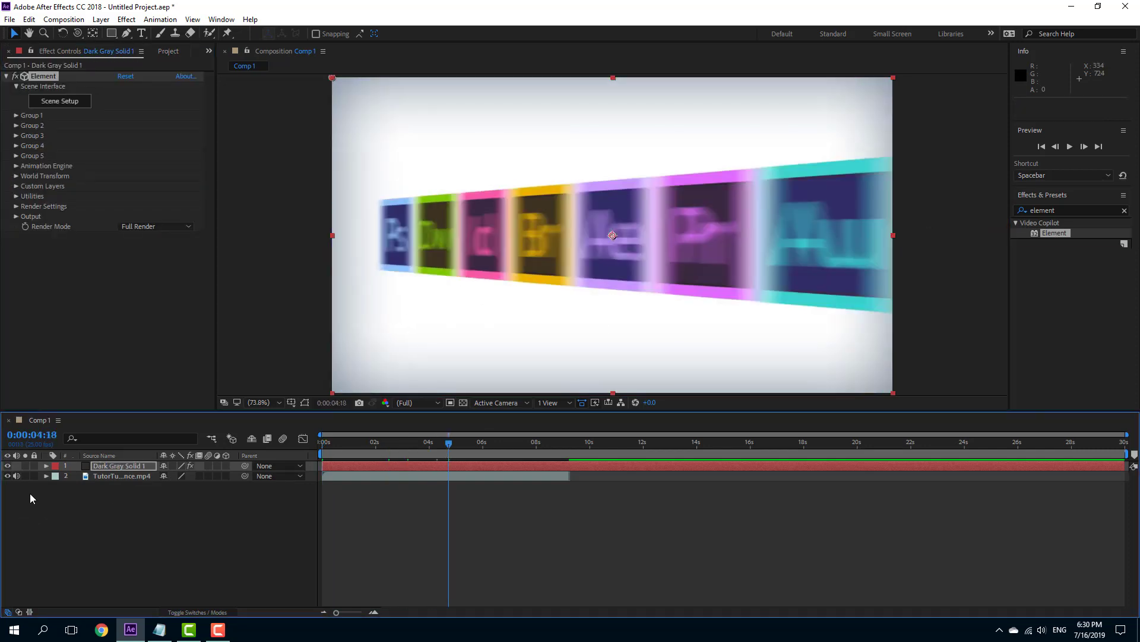
pyautogui.moveTo(346, 449); pyautogui.dragTo(400, 451)
pyautogui.click(131, 498)
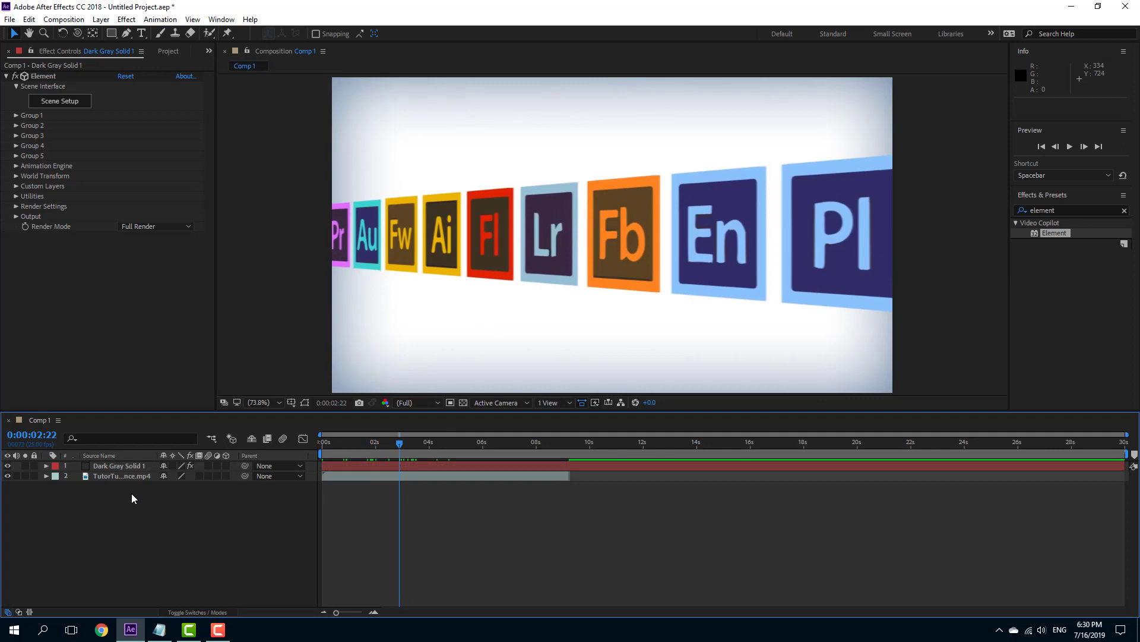
pyautogui.click(113, 467)
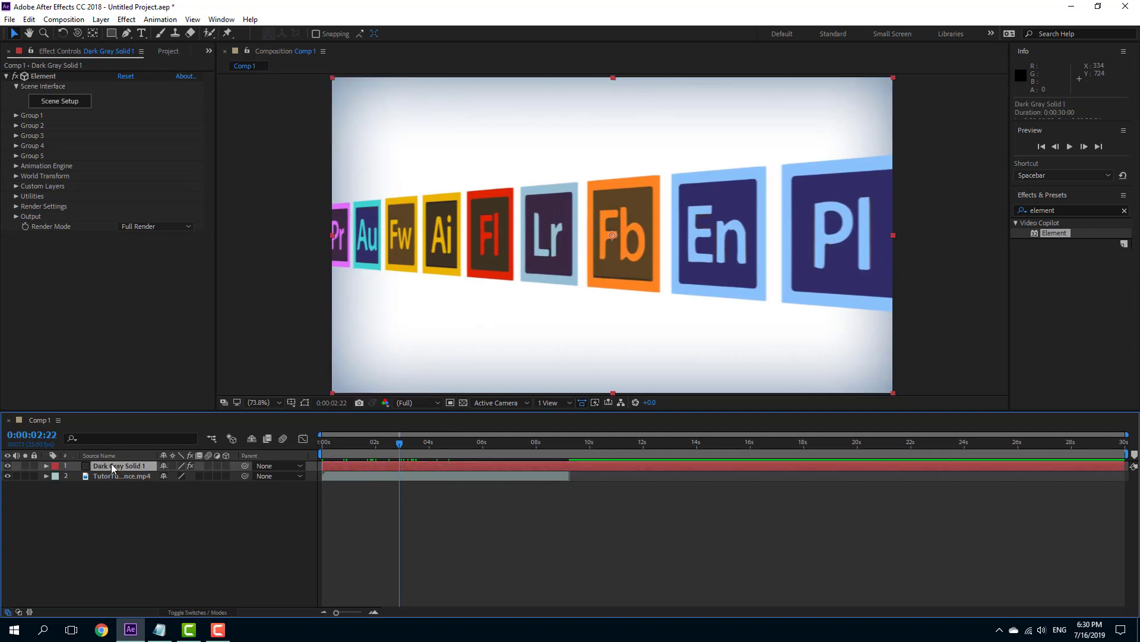
# In Element's Scene Setup, add a torus to the scene
pyautogui.click(53, 102)
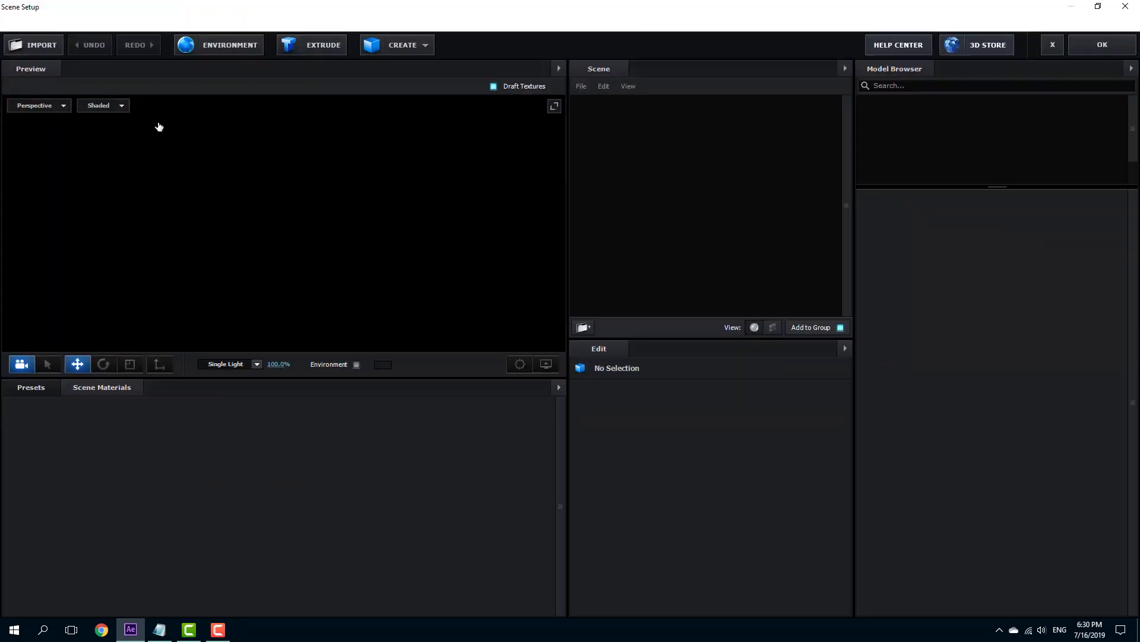
pyautogui.click(424, 45)
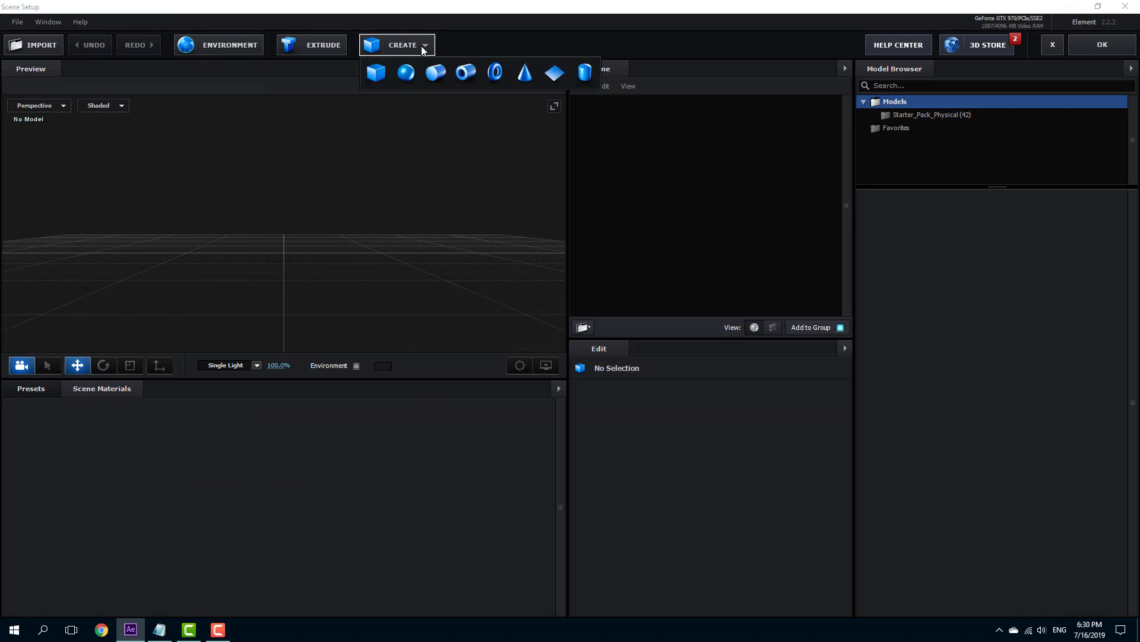
pyautogui.click(496, 72)
pyautogui.moveTo(334, 278); pyautogui.dragTo(347, 310)
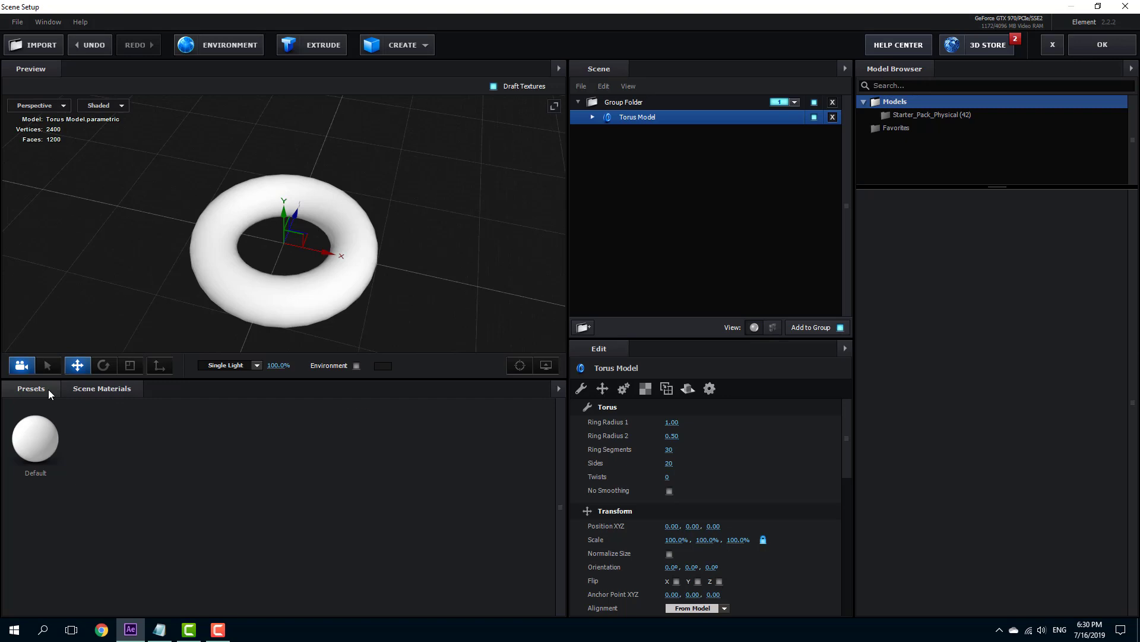
# Apply the Physical Chrome material to the torus and return to the comp
pyautogui.click(31, 388)
pyautogui.click(56, 444)
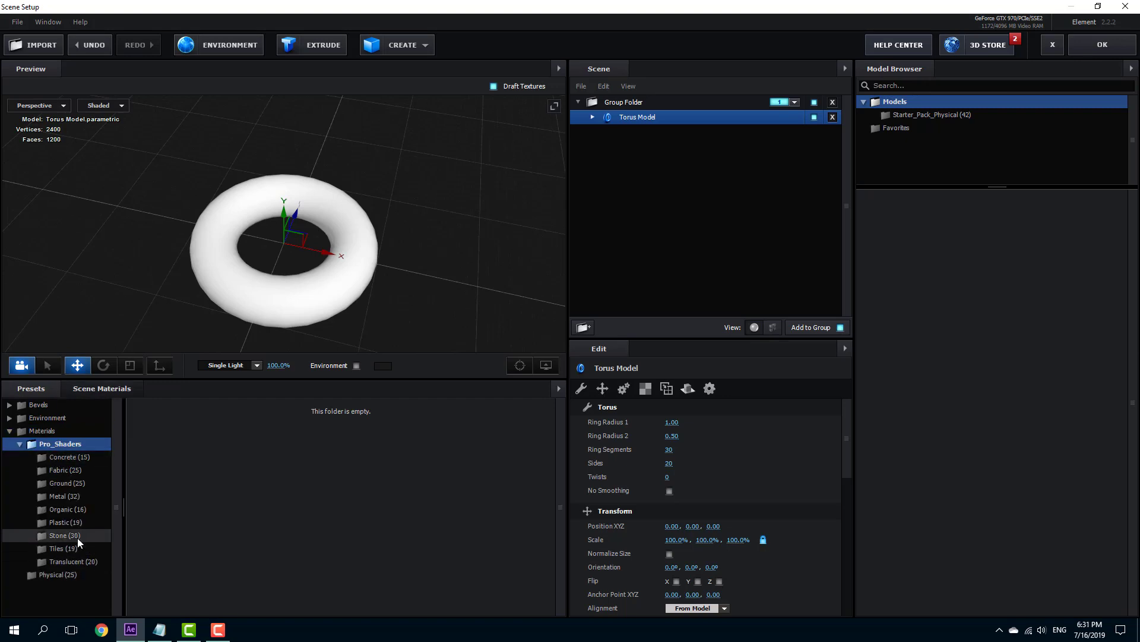
pyautogui.click(60, 575)
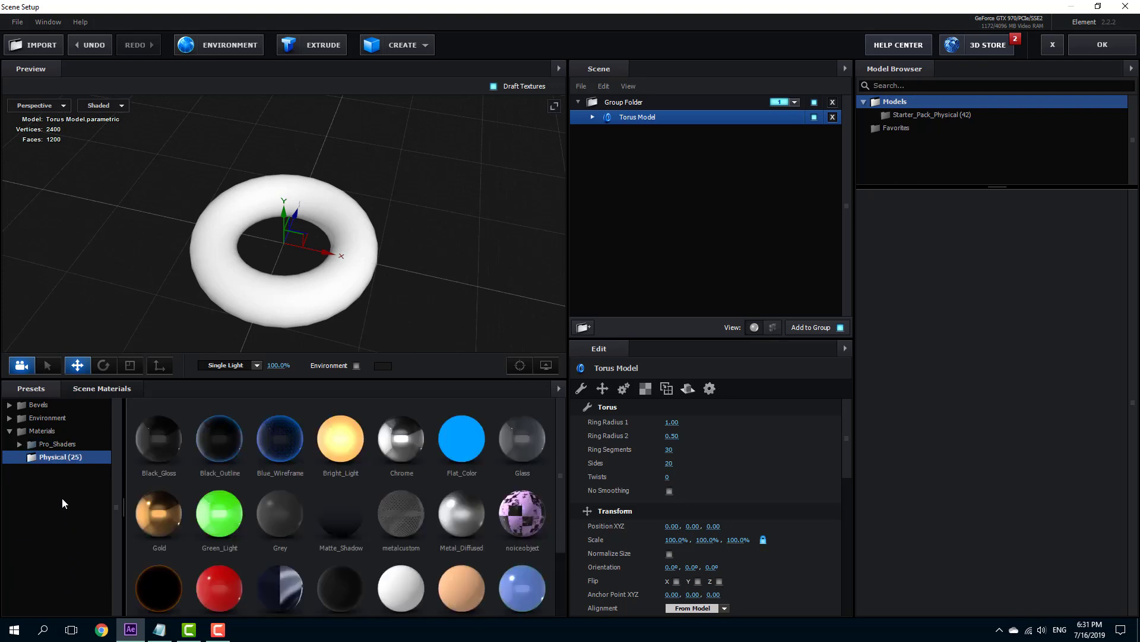
pyautogui.moveTo(401, 438); pyautogui.dragTo(334, 312)
pyautogui.moveTo(455, 311); pyautogui.dragTo(325, 263)
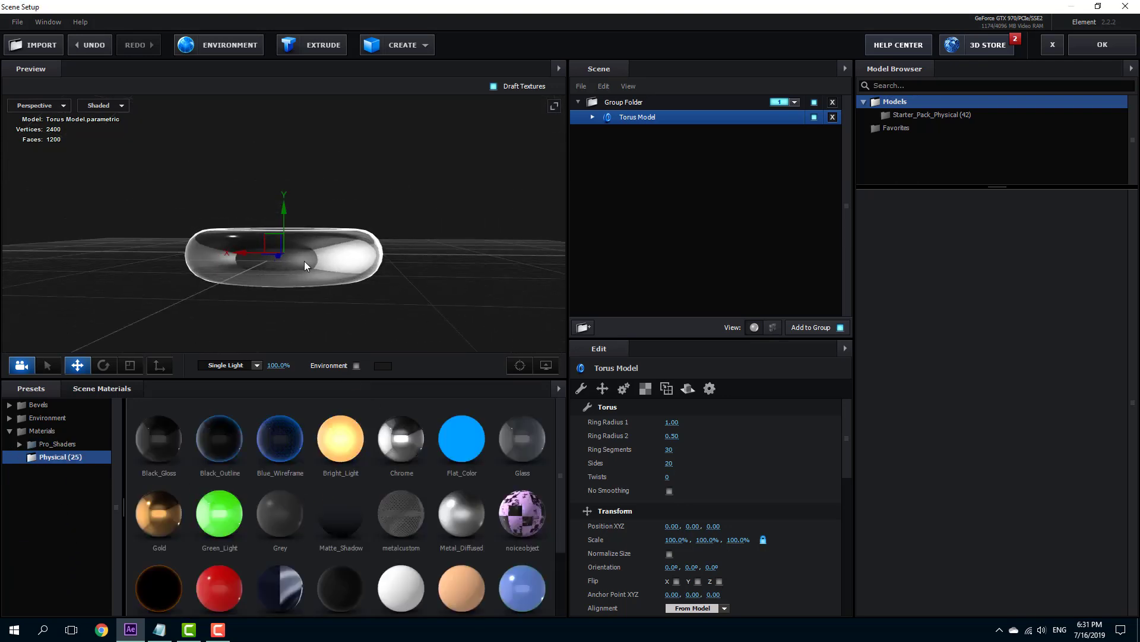
pyautogui.click(357, 366)
pyautogui.moveTo(315, 305); pyautogui.dragTo(400, 330)
pyautogui.click(356, 366)
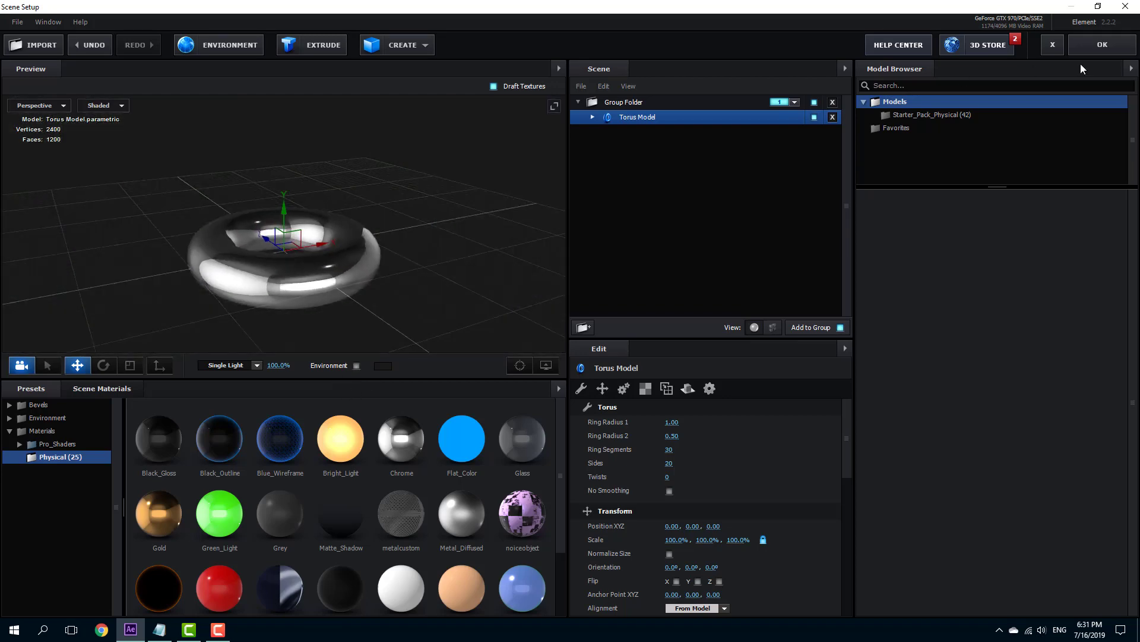
pyautogui.click(1102, 45)
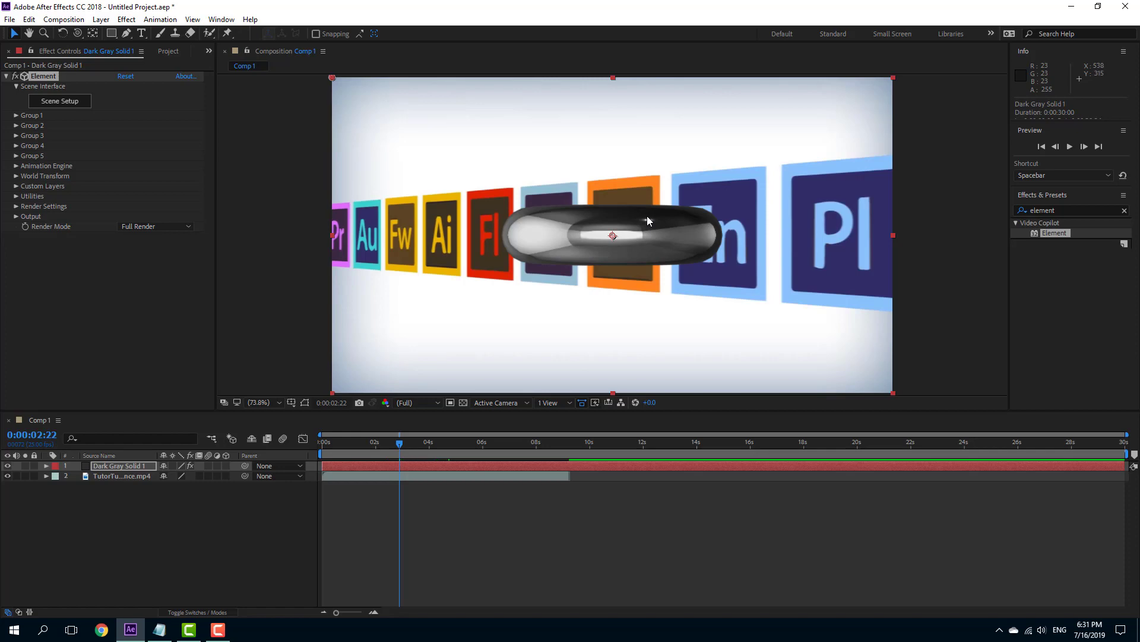
# Add Camera 1, orbit it to view the torus from above, then select the Element solid
pyautogui.rightClick(174, 506)
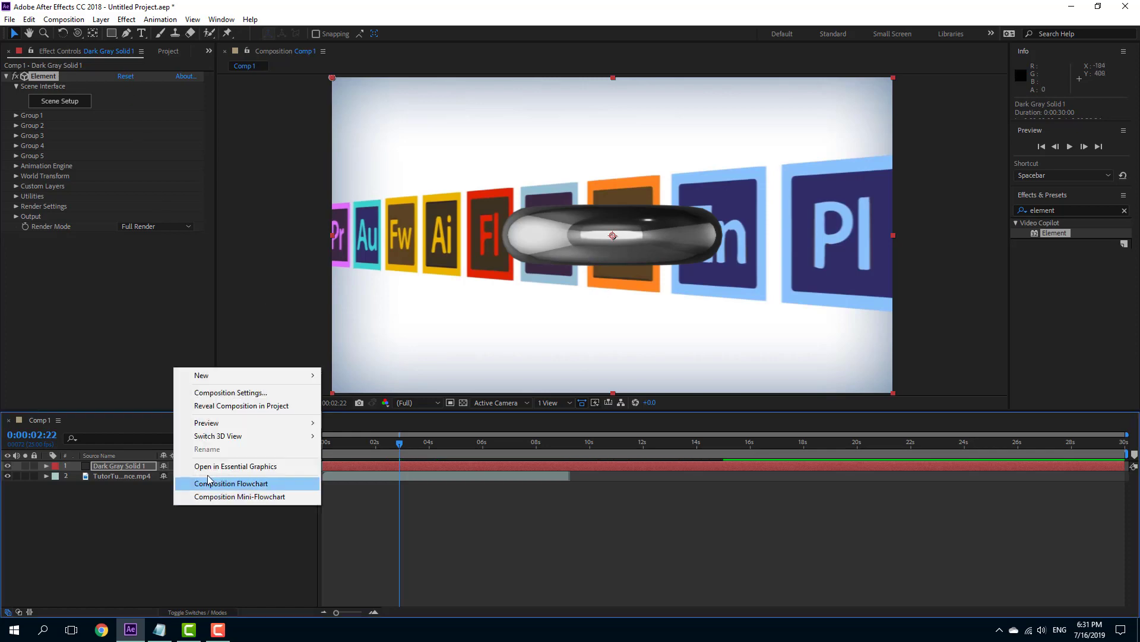
pyautogui.moveTo(297, 375)
pyautogui.click(352, 431)
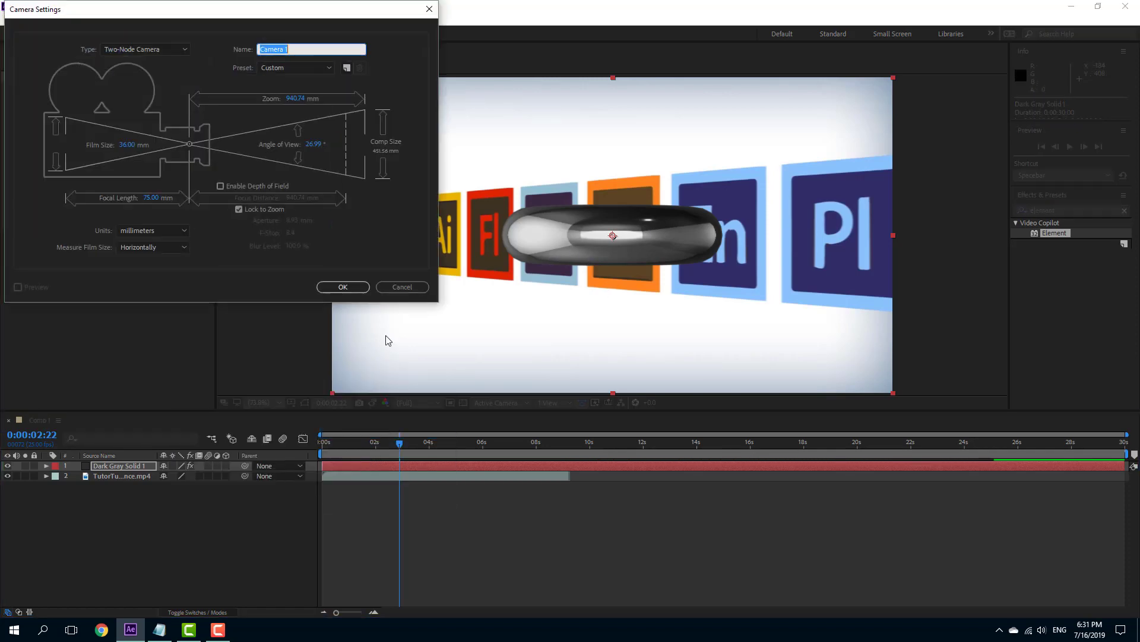
pyautogui.click(343, 287)
pyautogui.press('c')
pyautogui.moveTo(638, 234); pyautogui.dragTo(665, 324)
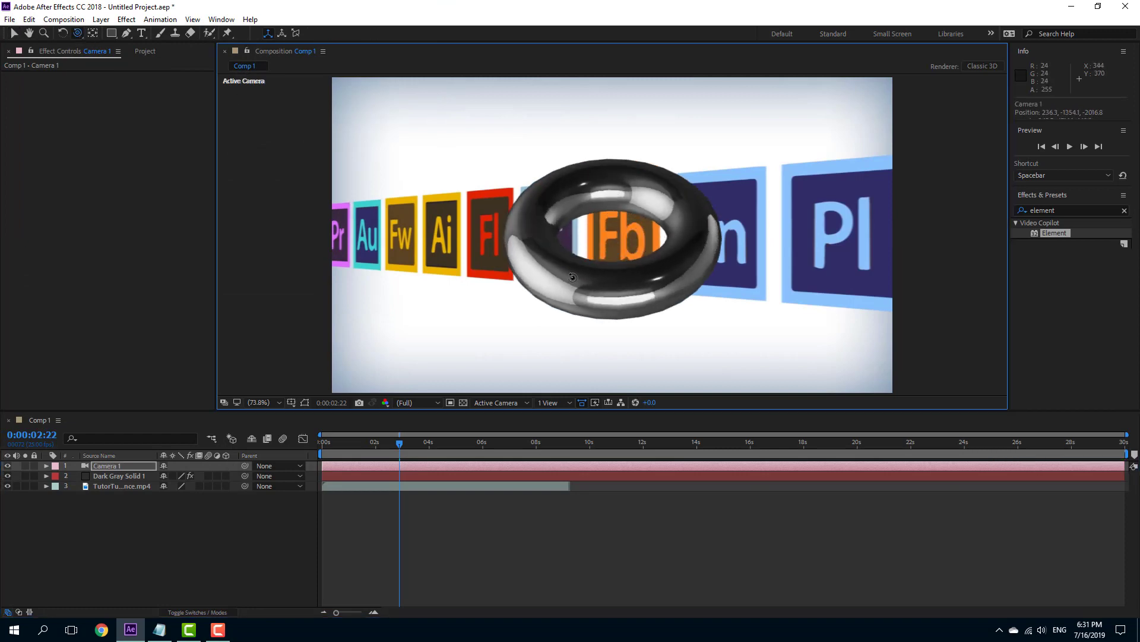
pyautogui.click(148, 541)
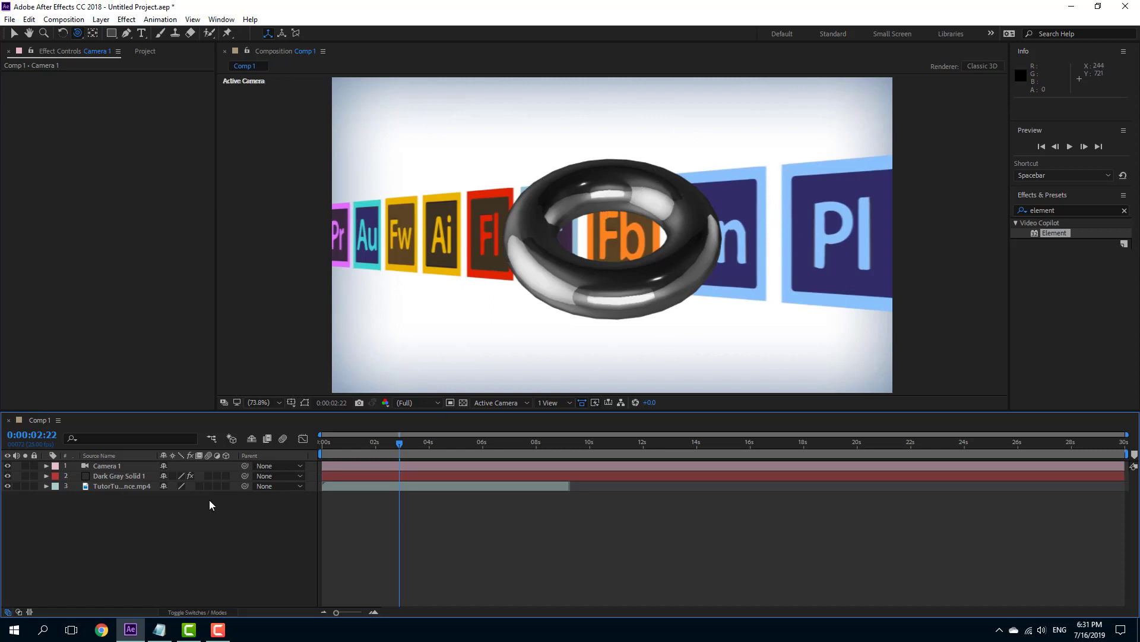
pyautogui.click(117, 477)
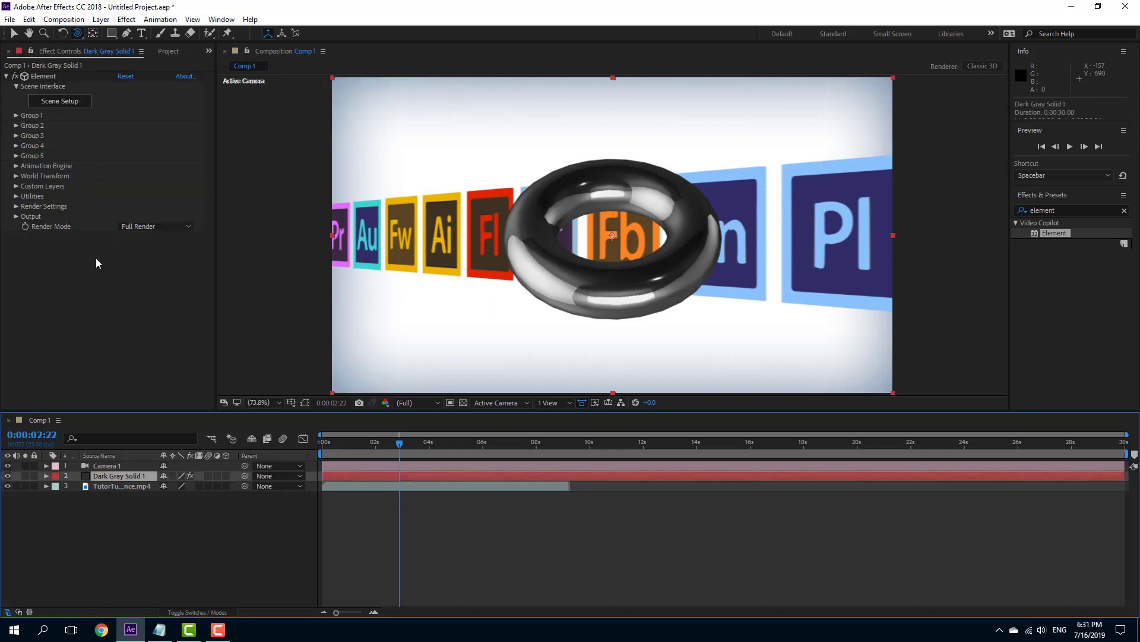
# Set Element's Custom Texture Map Layer 1 to the TutorTube .mp4 layer and reopen Scene Setup
pyautogui.click(17, 187)
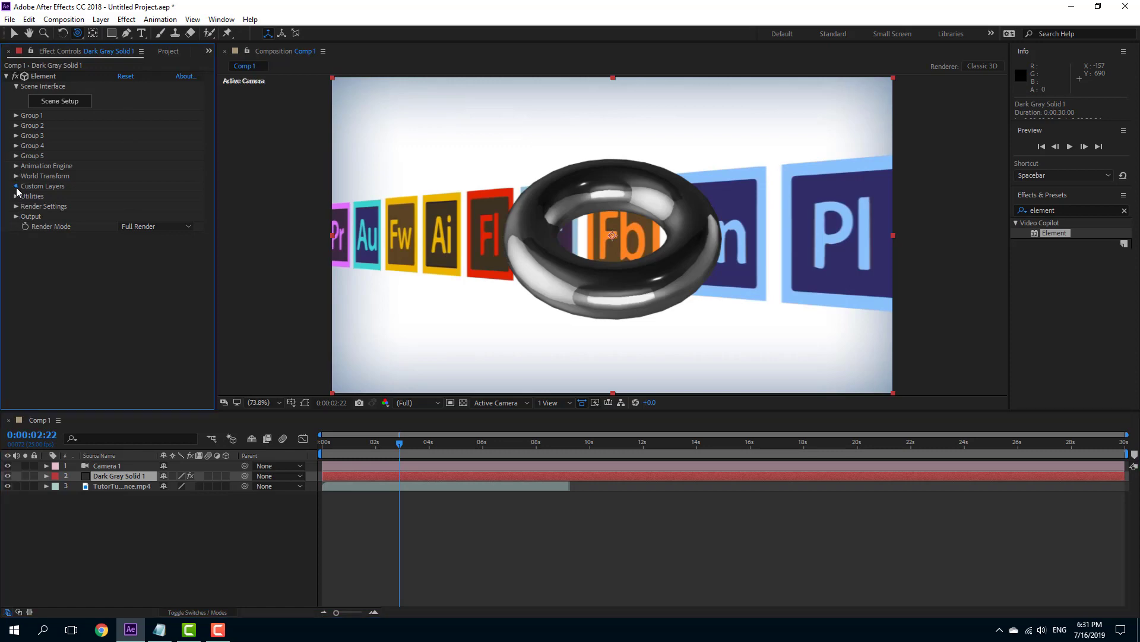
pyautogui.click(26, 206)
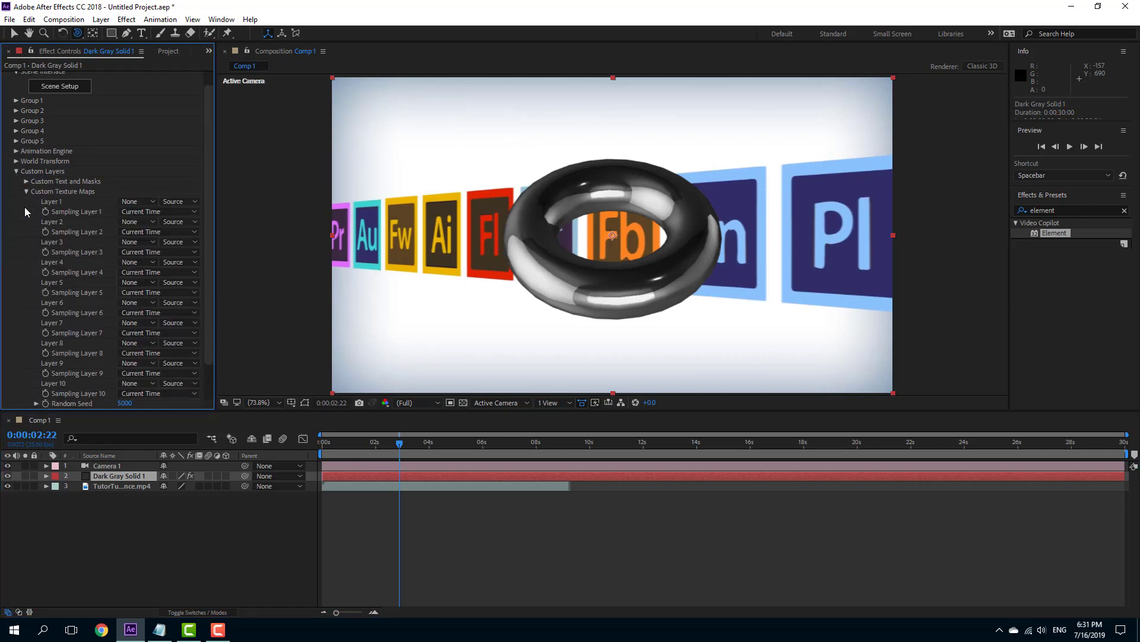
pyautogui.scroll(-1, 133, 216)
pyautogui.click(133, 204)
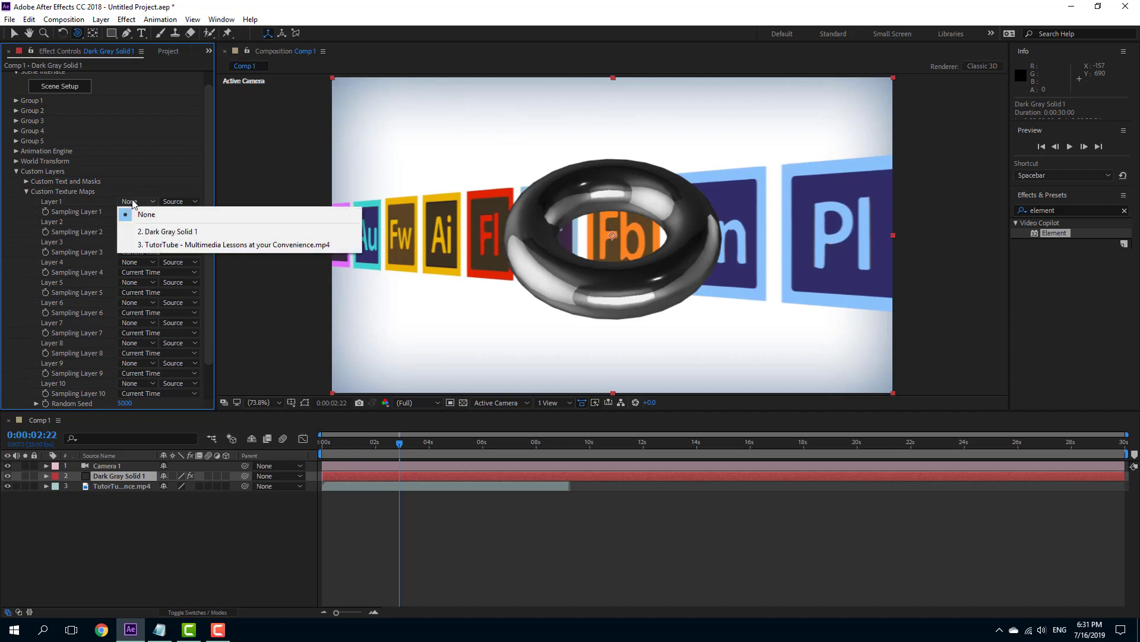
pyautogui.click(193, 245)
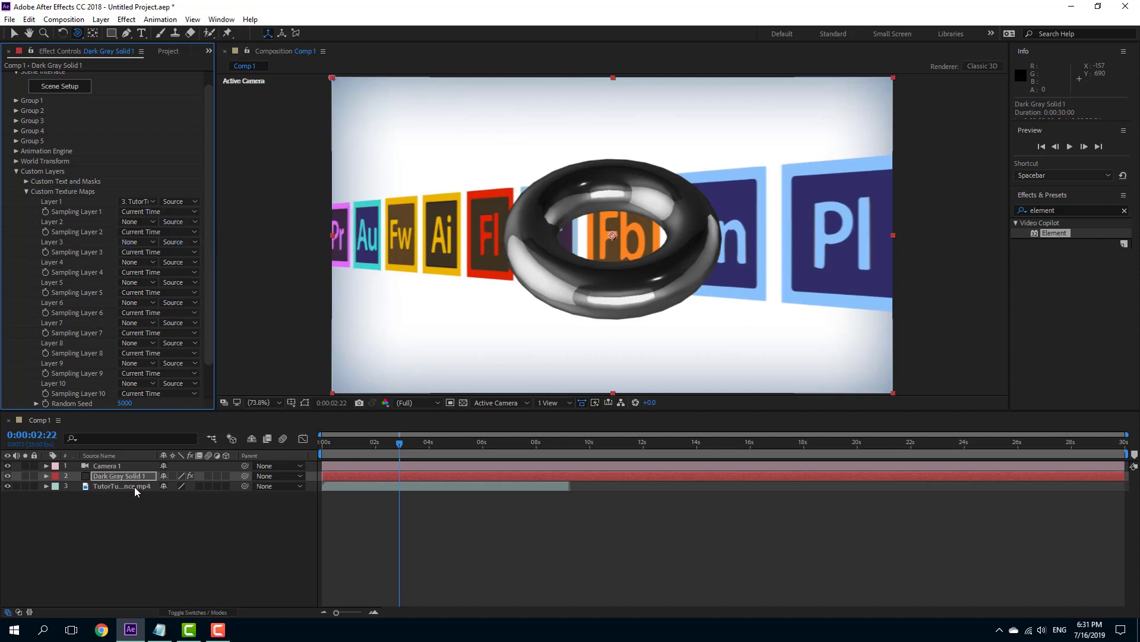
pyautogui.scroll(1, 106, 252)
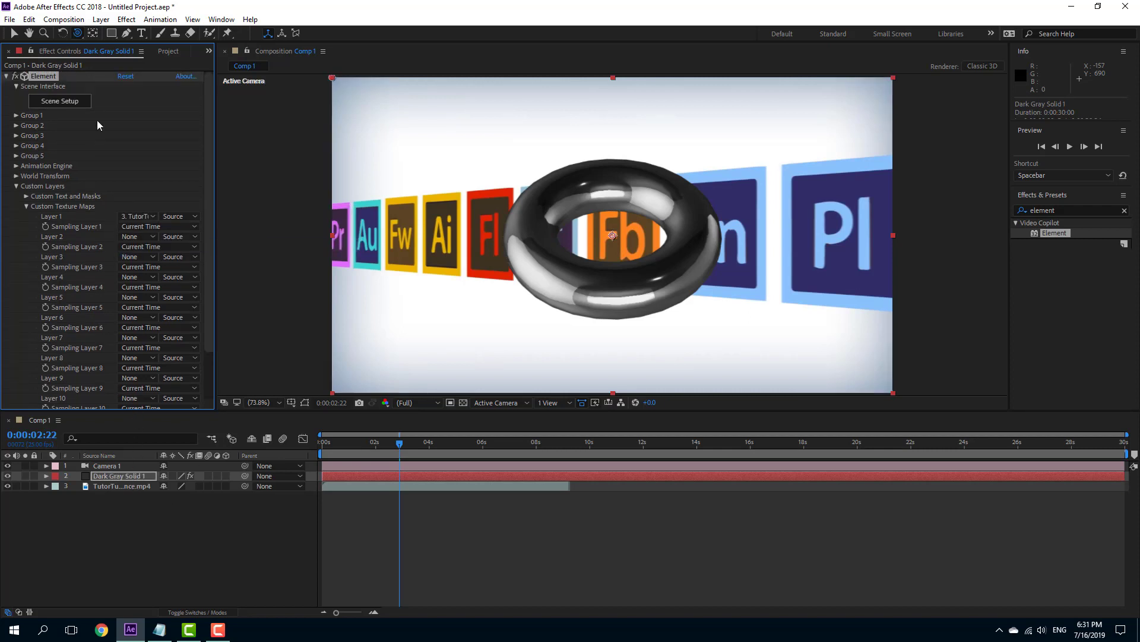
pyautogui.click(66, 105)
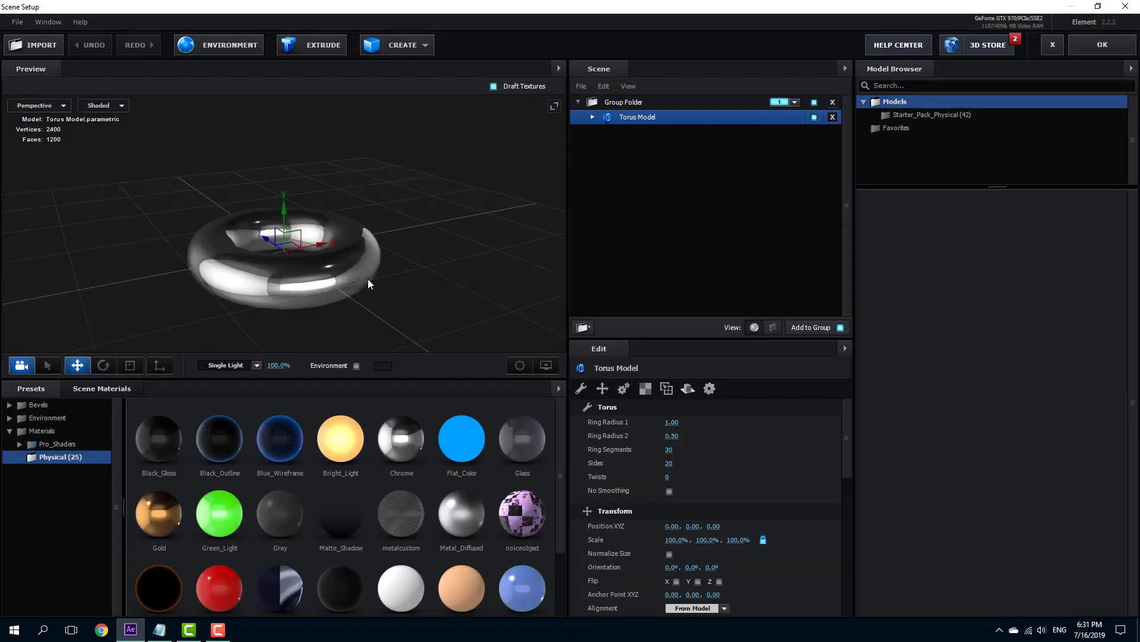
# Use Custom Layer 1 as the environment map so the torus reflects the video, then apply
pyautogui.click(207, 48)
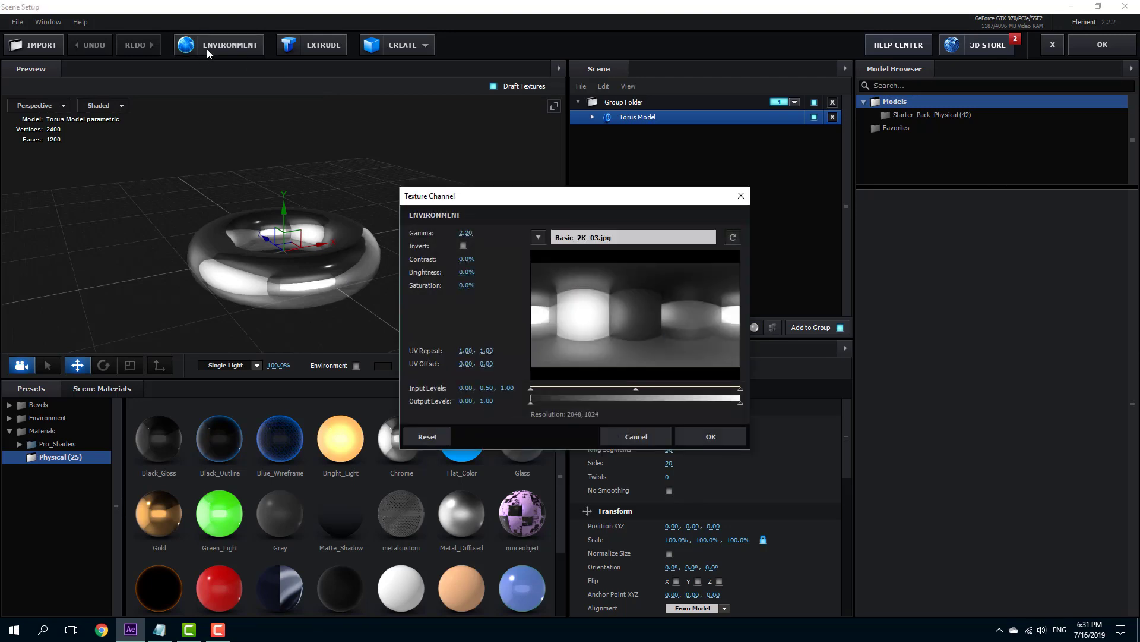
pyautogui.click(552, 238)
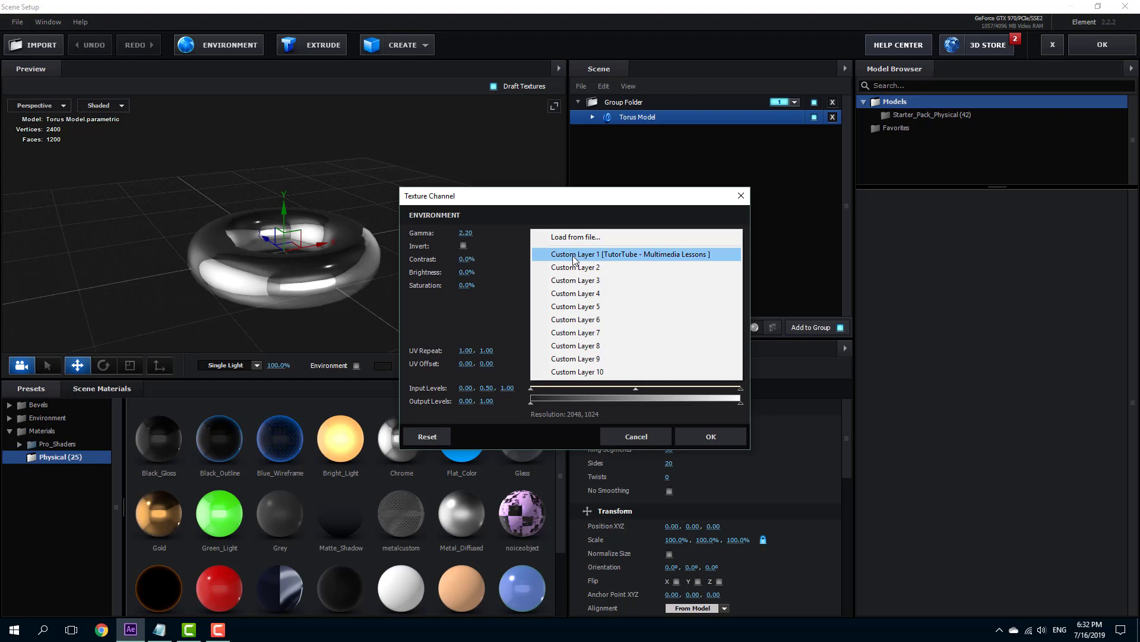
pyautogui.click(641, 255)
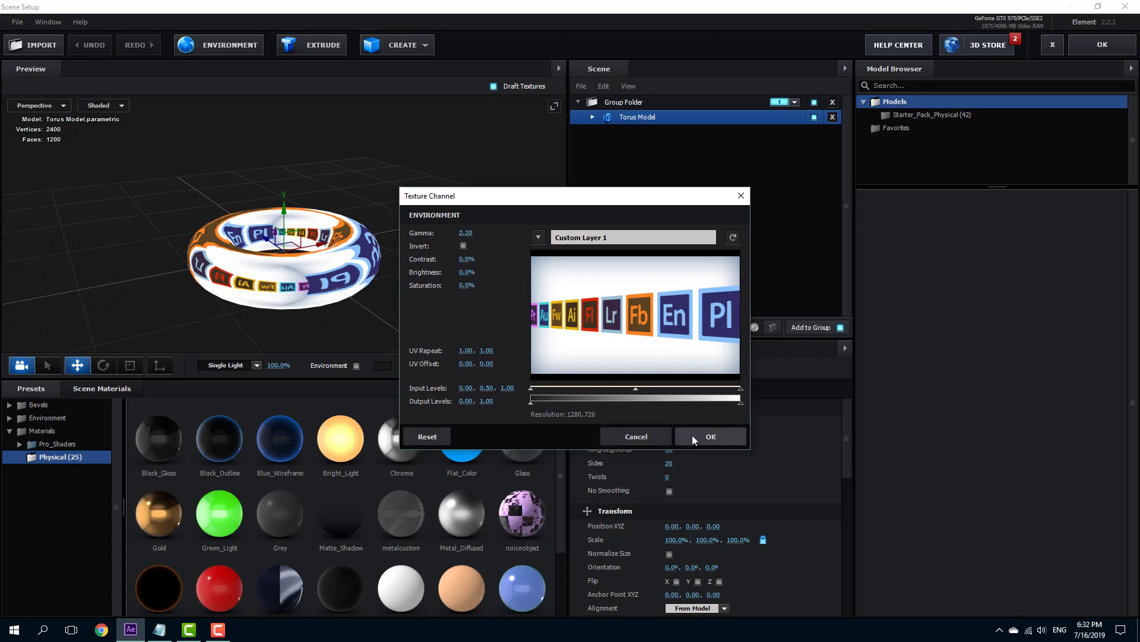
pyautogui.click(711, 437)
pyautogui.moveTo(389, 276)
pyautogui.mouseDown()
pyautogui.moveTo(386, 336)
pyautogui.moveTo(363, 212)
pyautogui.moveTo(490, 236)
pyautogui.moveTo(416, 279)
pyautogui.moveTo(390, 230)
pyautogui.moveTo(391, 263)
pyautogui.mouseUp()
pyautogui.click(1102, 44)
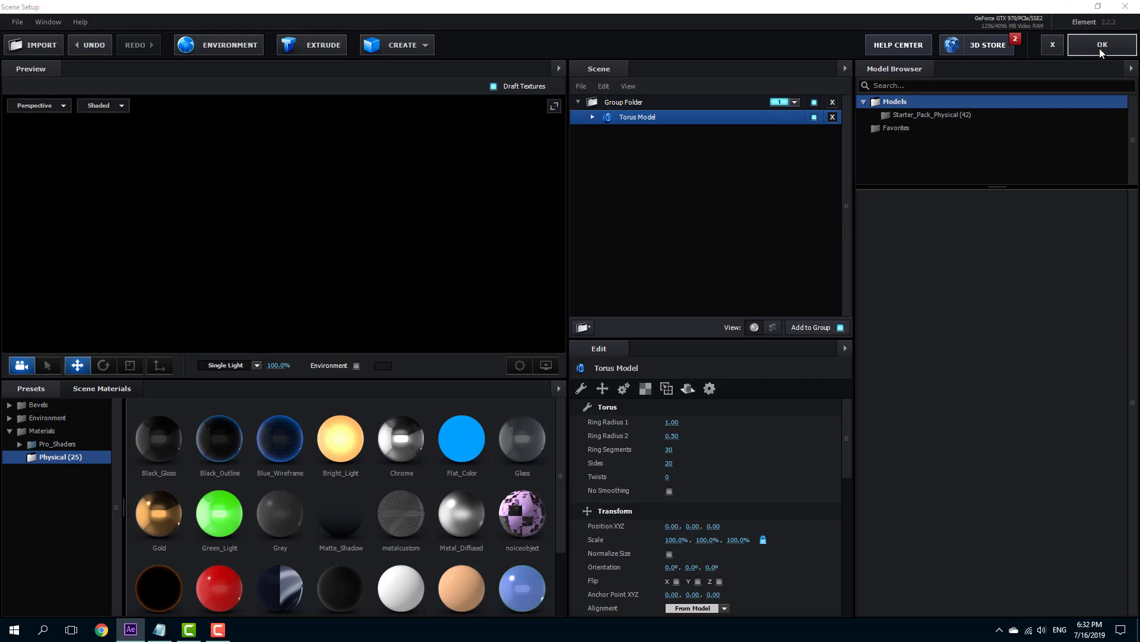
# Preview Comp 1 from the start, hide the video layer, and preview the chrome torus against black
pyautogui.click(277, 451)
pyautogui.press('Home')
pyautogui.press('space')
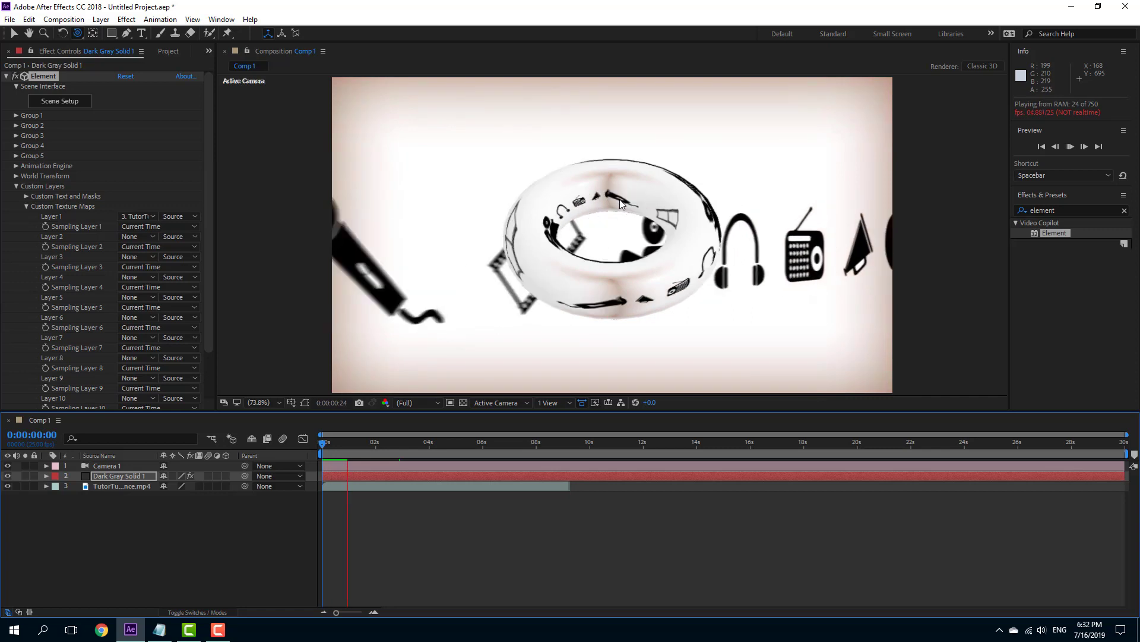
pyautogui.press('space')
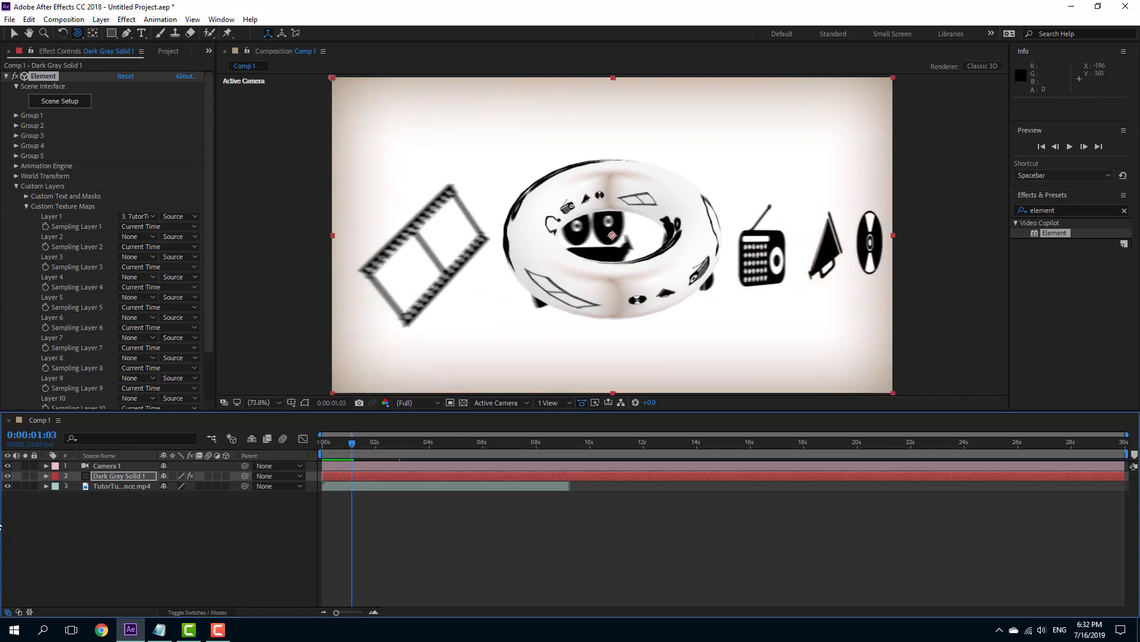
pyautogui.click(8, 486)
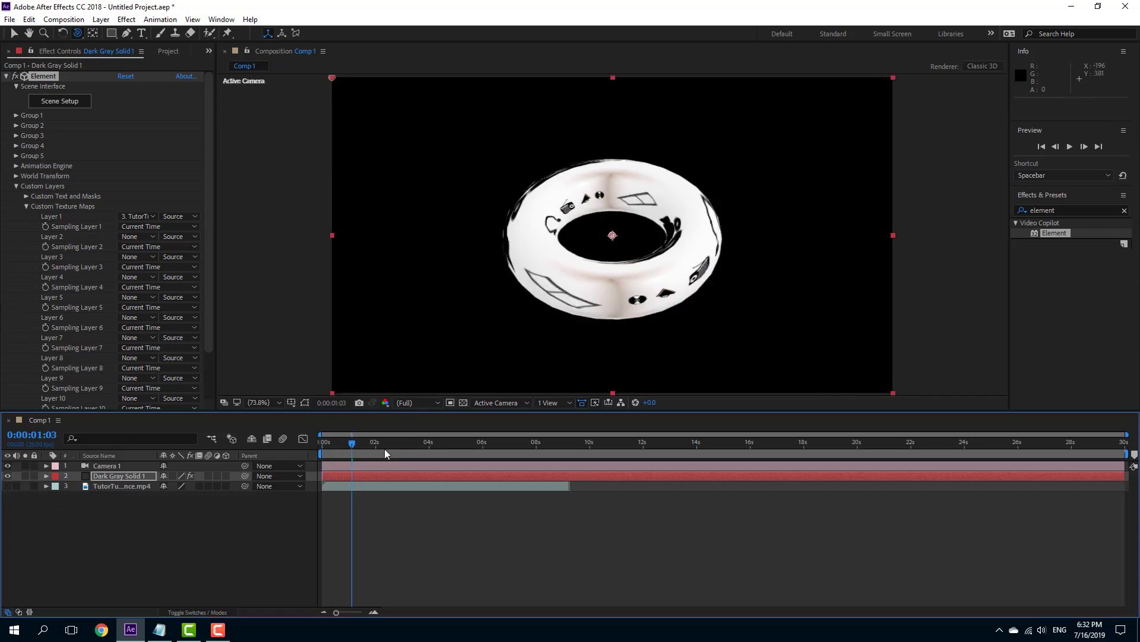
pyautogui.press('space')
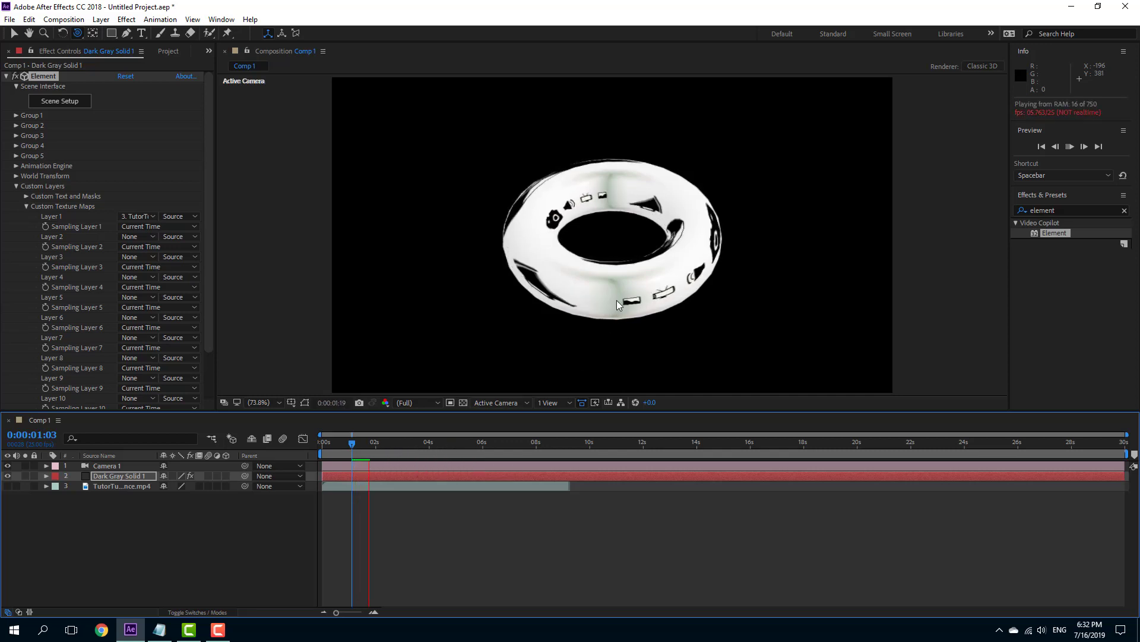
pyautogui.click(358, 449)
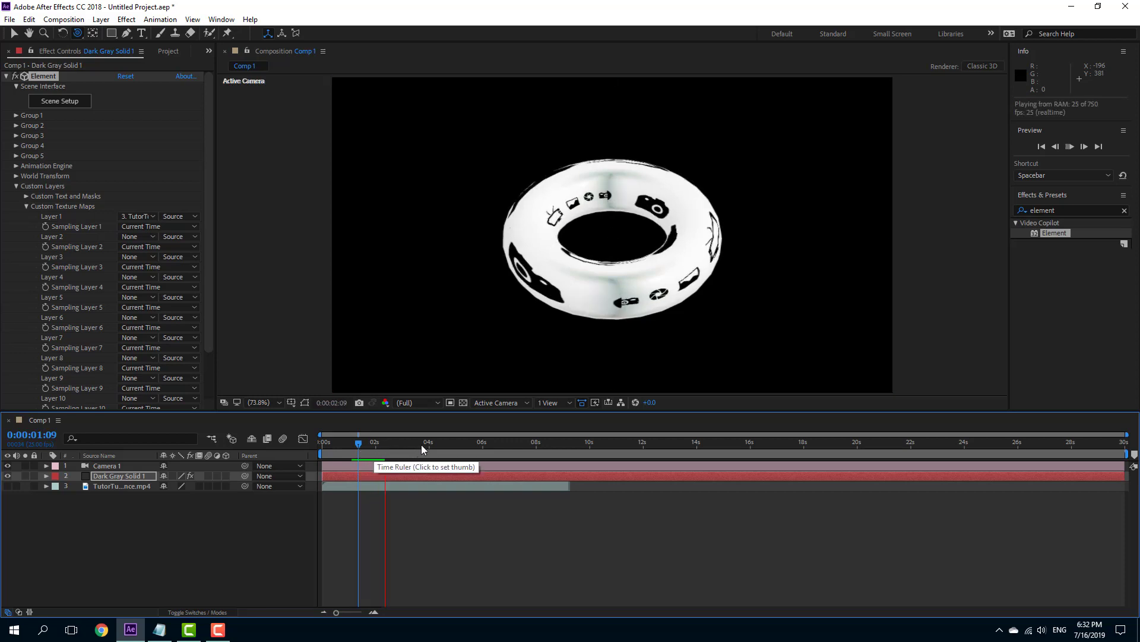
pyautogui.press('space')
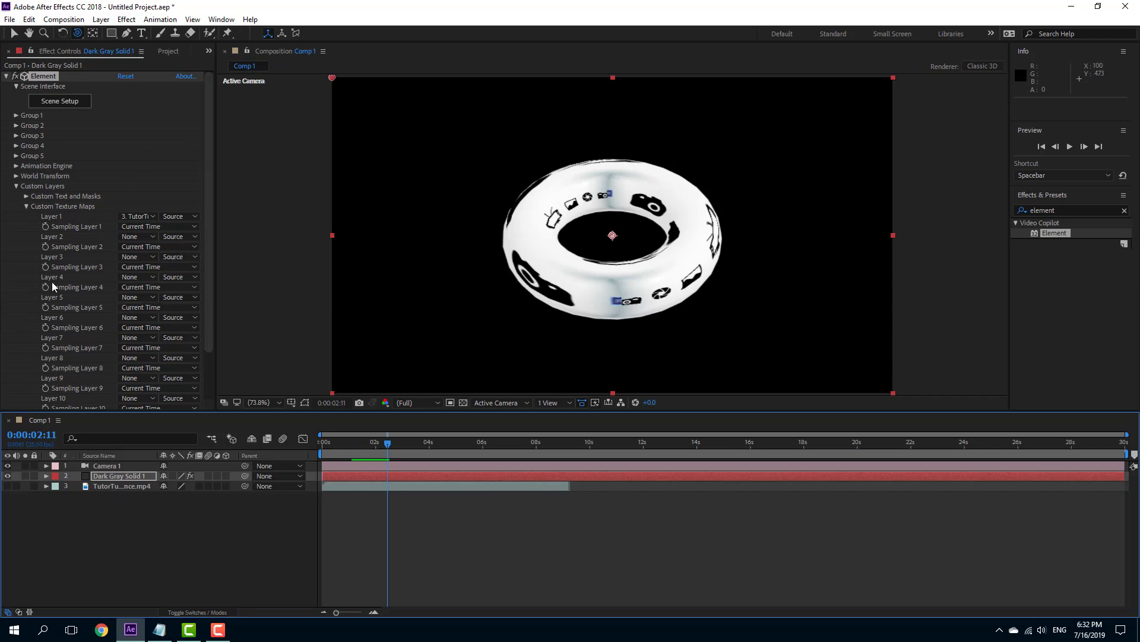
# Open Scene Setup again and delete the torus Group Folder
pyautogui.click(57, 105)
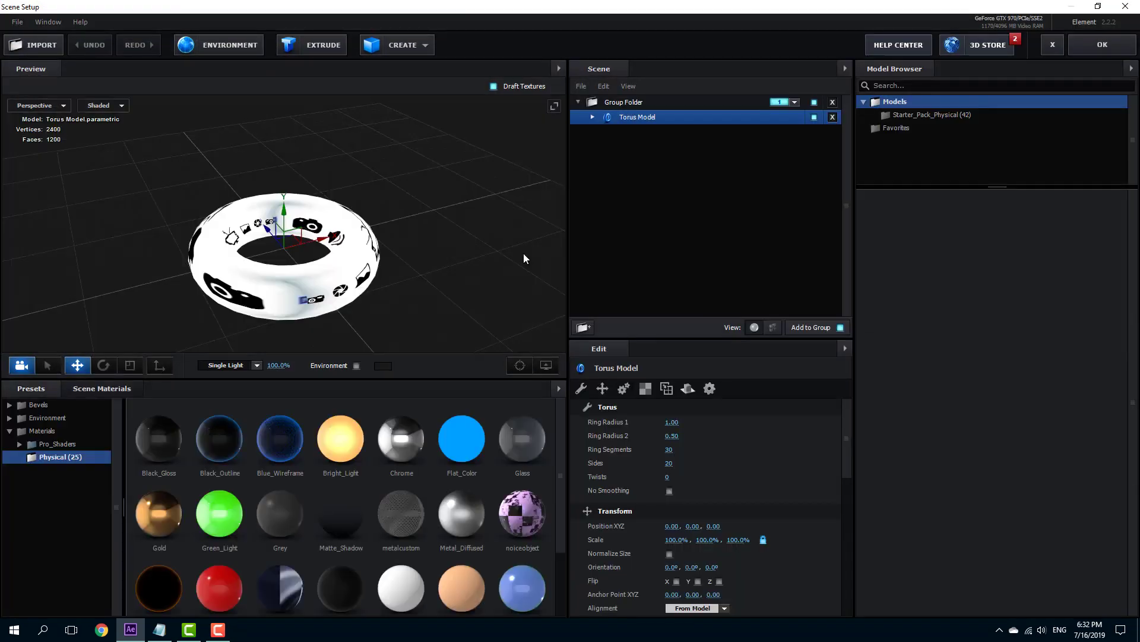
pyautogui.click(648, 106)
pyautogui.press('Delete')
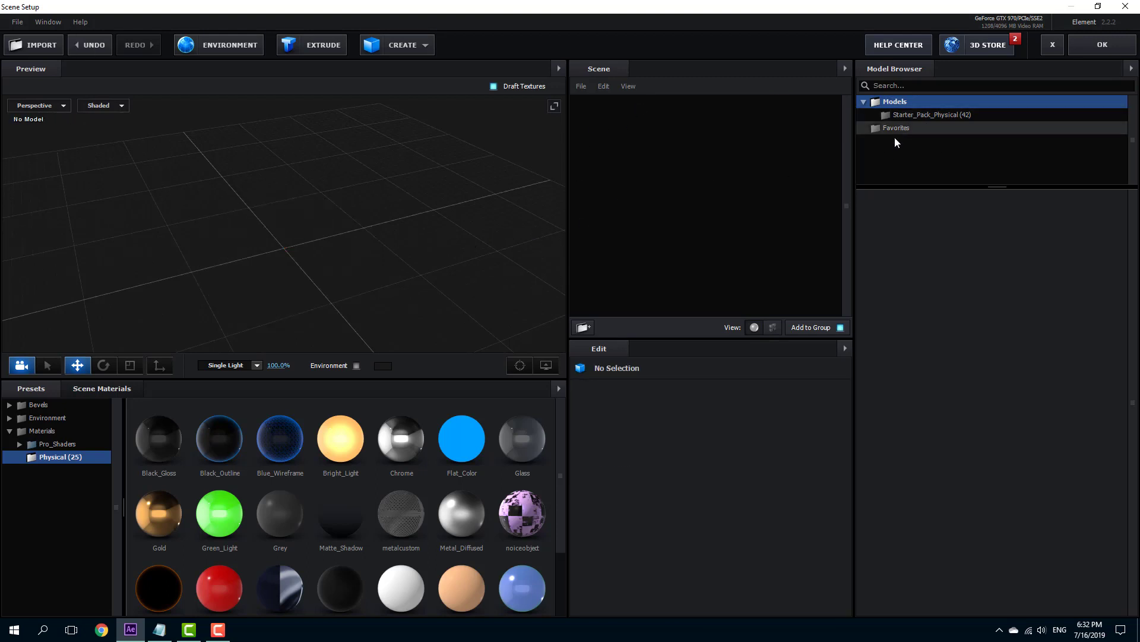
# Load the Starter_Pack_Physical billboard model and select its poster_01 material
pyautogui.click(907, 114)
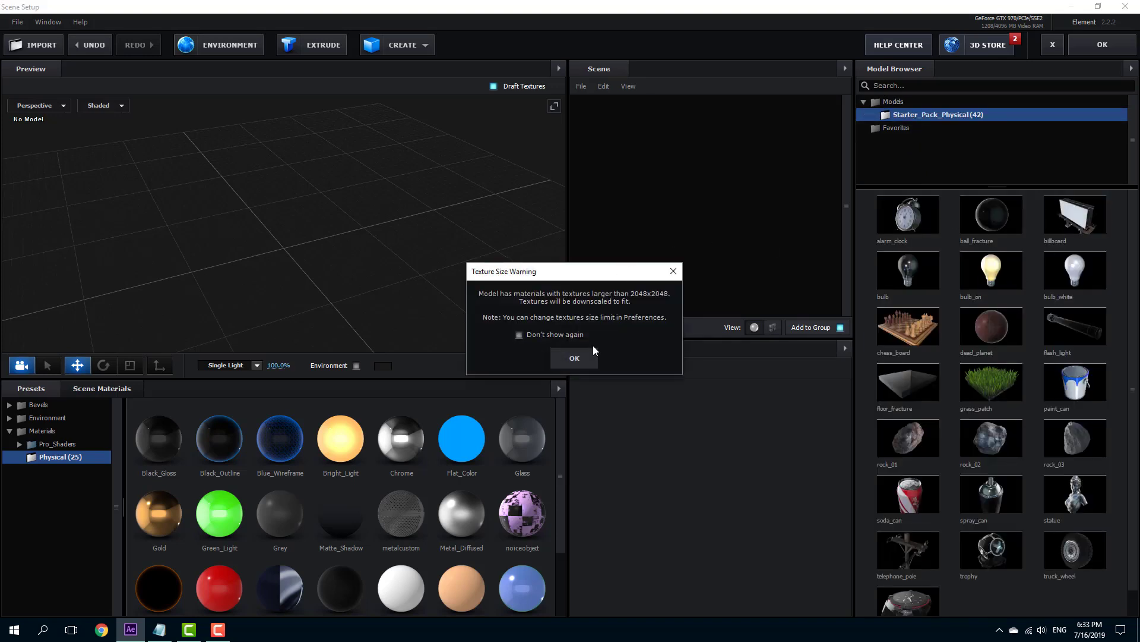
pyautogui.click(583, 362)
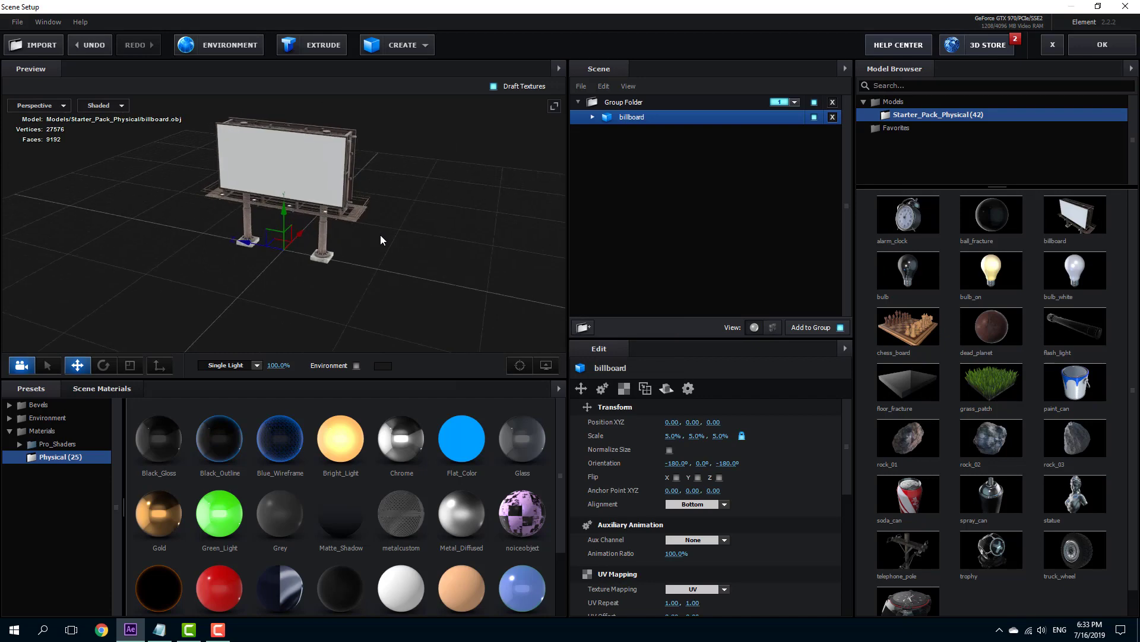
pyautogui.scroll(5, 405, 196)
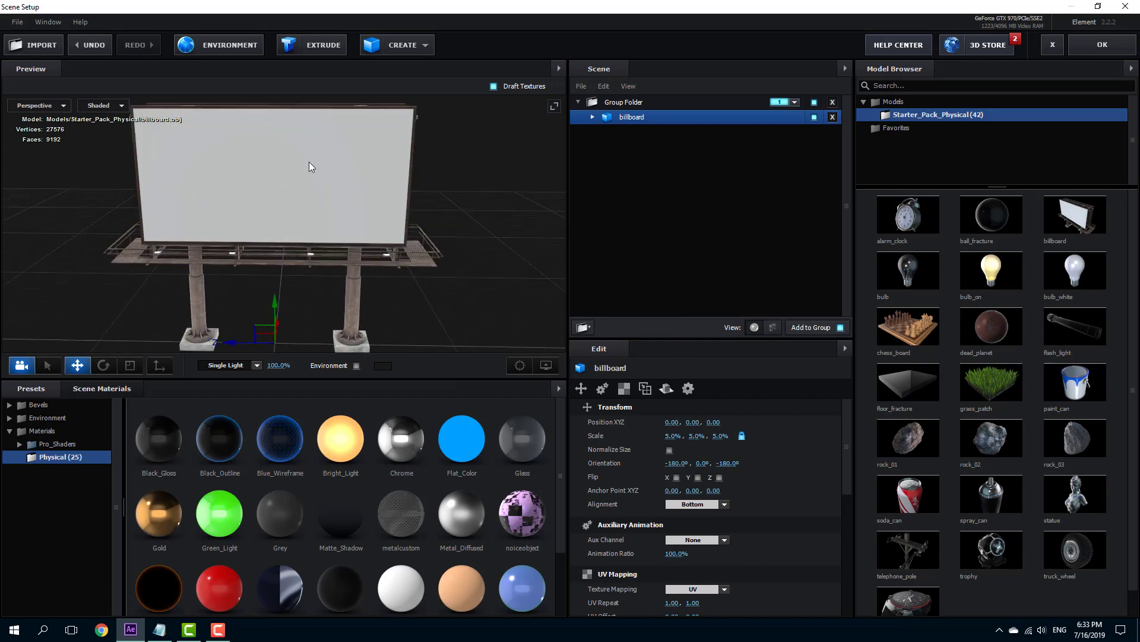
pyautogui.moveTo(311, 162); pyautogui.dragTo(463, 198)
pyautogui.click(593, 118)
pyautogui.click(657, 162)
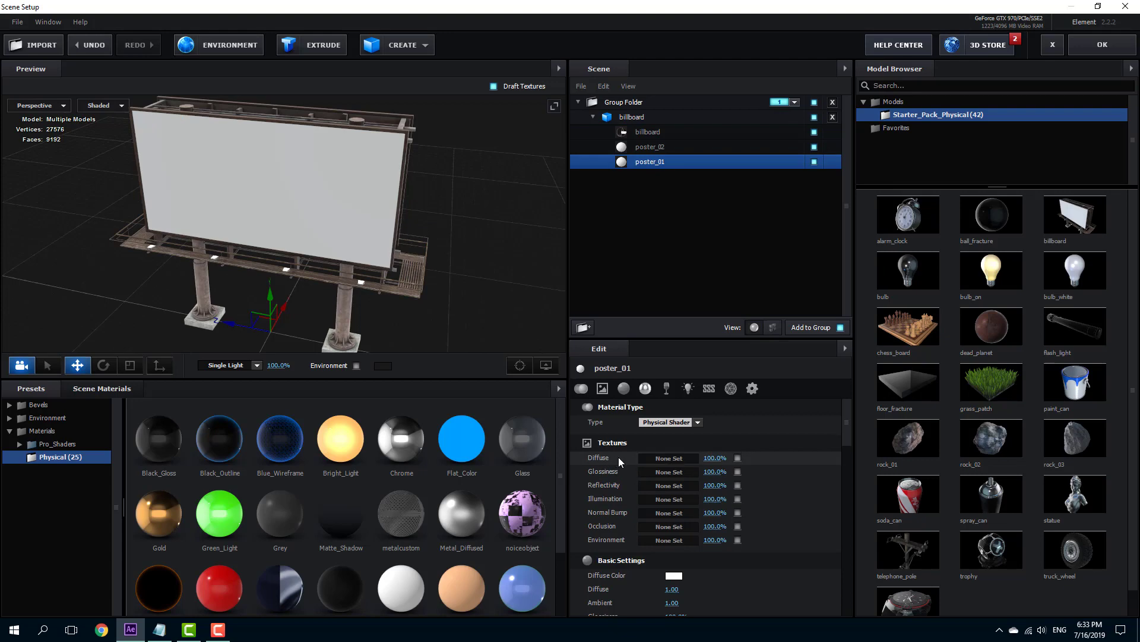
# Set poster_01's diffuse texture to Custom Layer 1
pyautogui.click(669, 458)
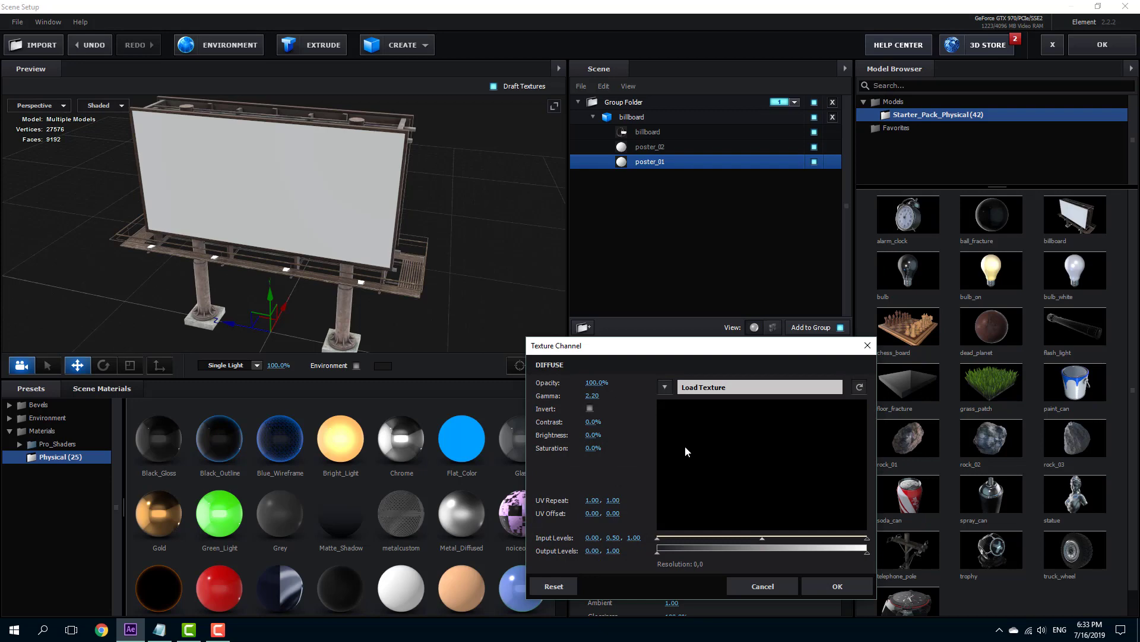
pyautogui.click(666, 387)
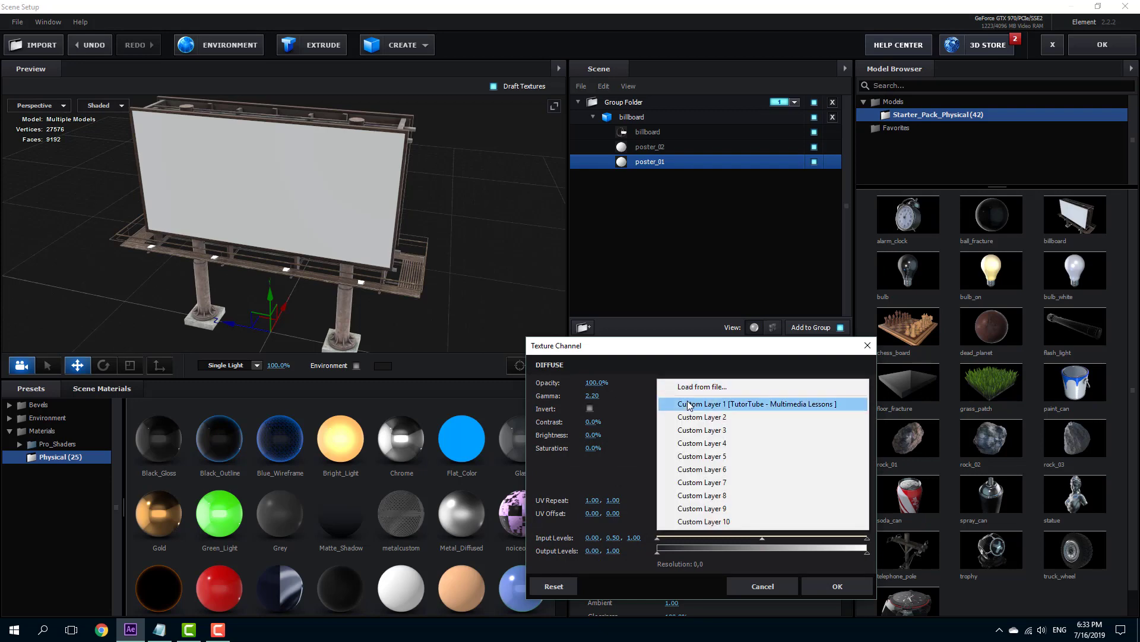
pyautogui.click(683, 403)
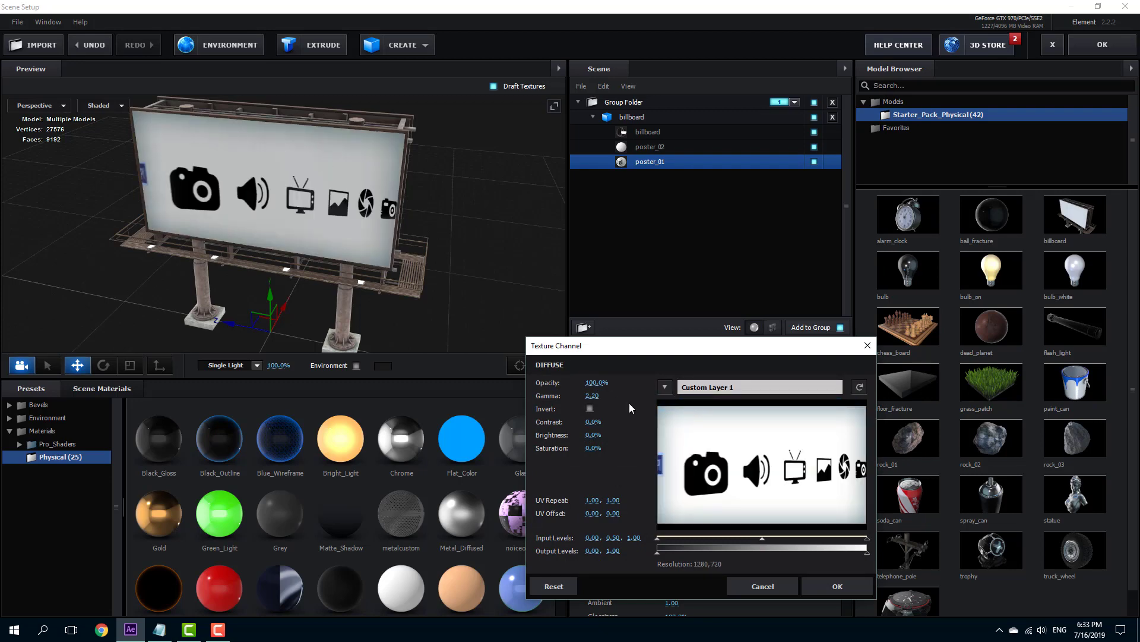
pyautogui.click(839, 585)
pyautogui.moveTo(548, 349); pyautogui.dragTo(345, 270)
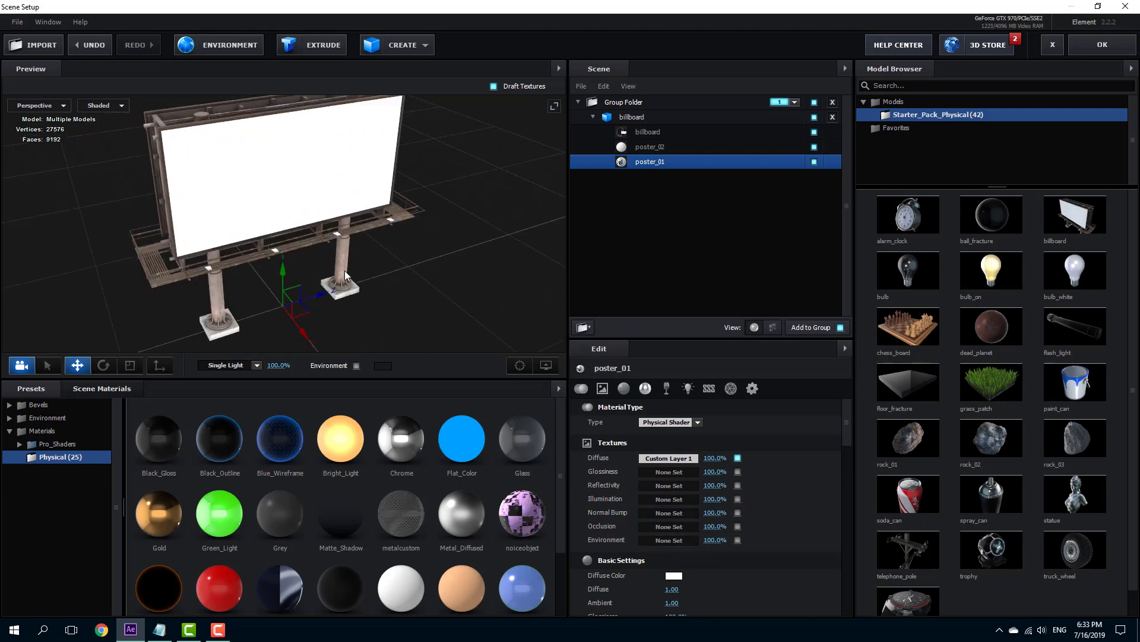
# Give poster_02 the Custom Layer 1 diffuse texture too and return to the comp
pyautogui.click(654, 148)
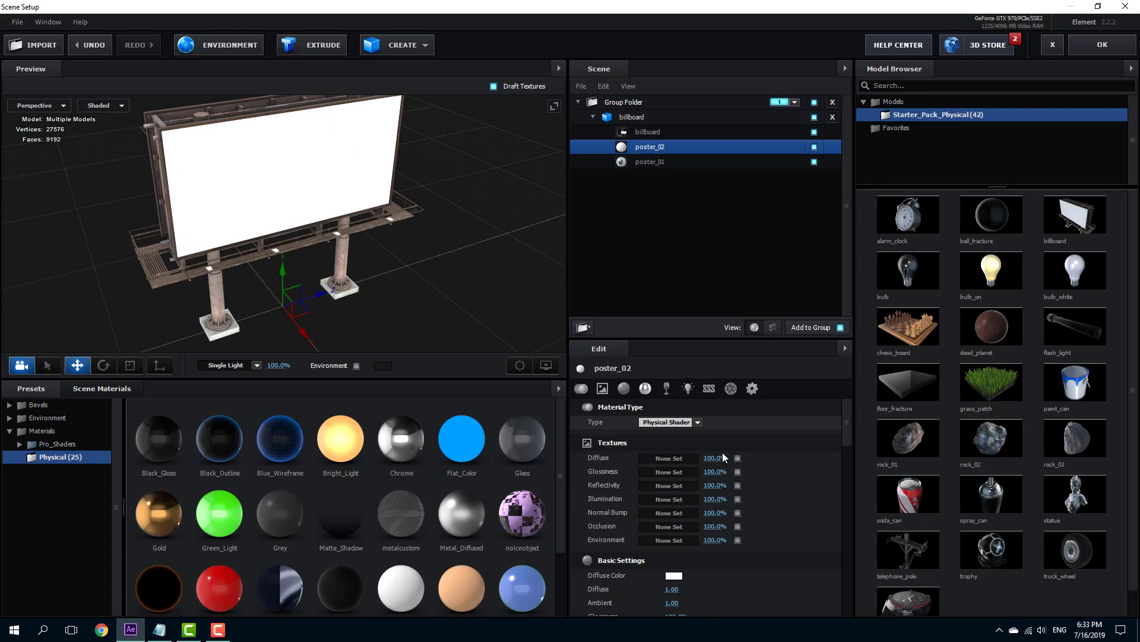
pyautogui.click(675, 460)
pyautogui.click(664, 390)
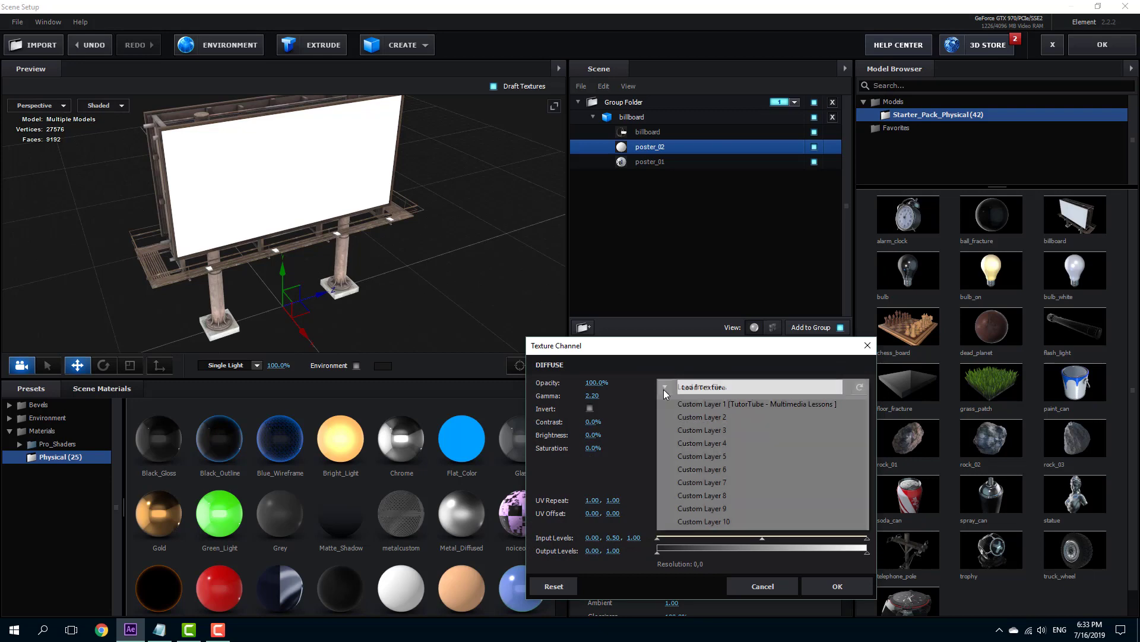
pyautogui.click(748, 404)
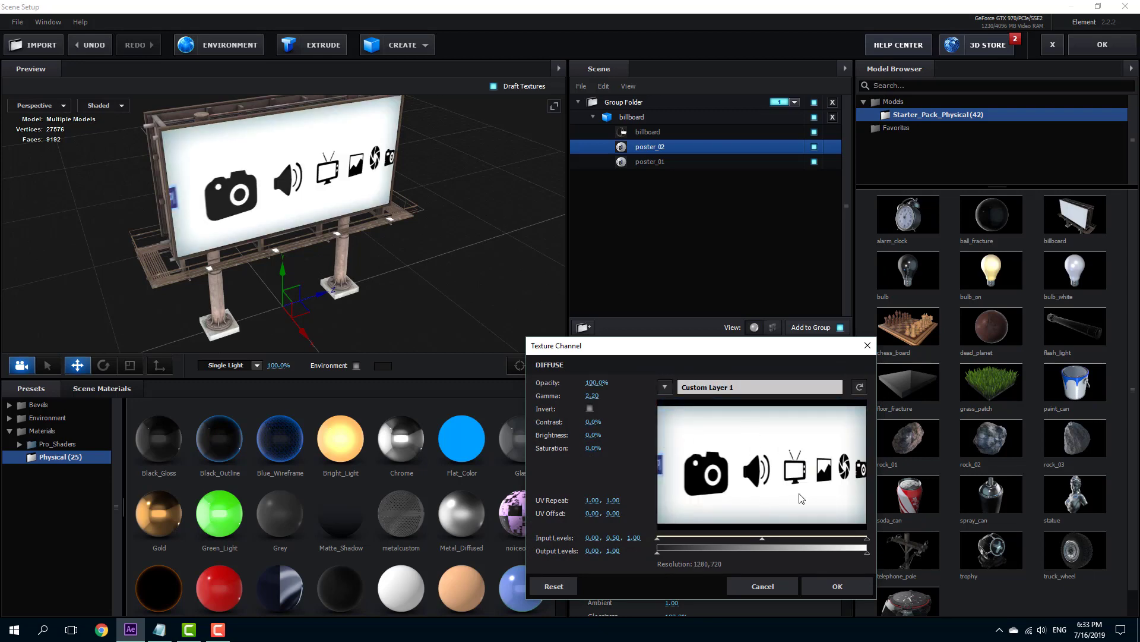
pyautogui.click(838, 586)
pyautogui.moveTo(384, 268); pyautogui.dragTo(354, 262)
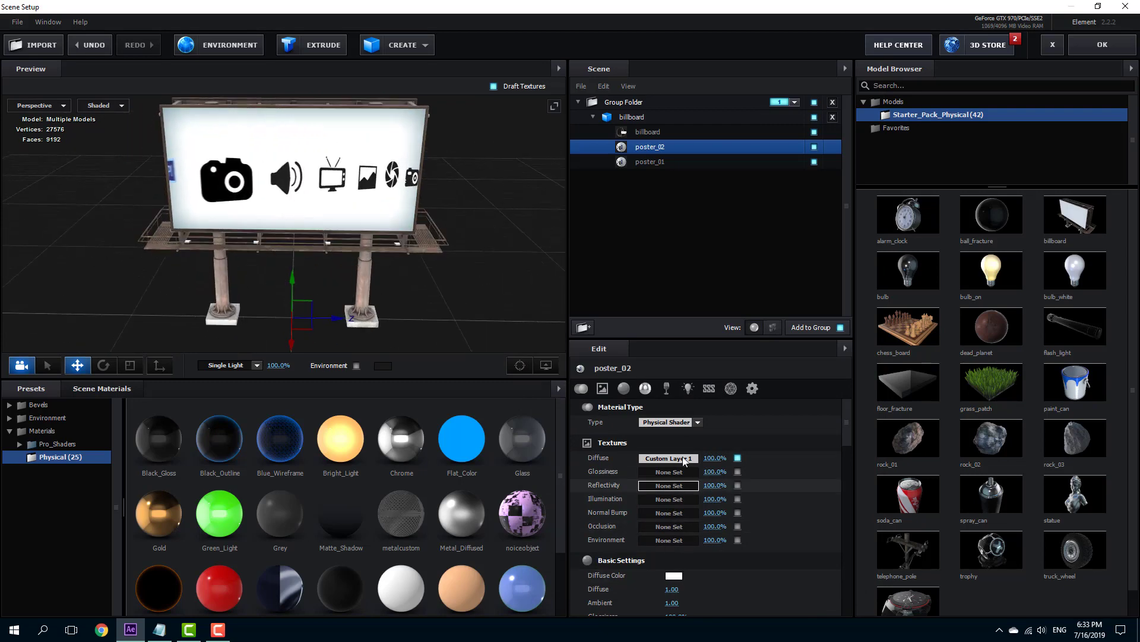
pyautogui.moveTo(511, 332); pyautogui.dragTo(444, 294)
pyautogui.click(1116, 45)
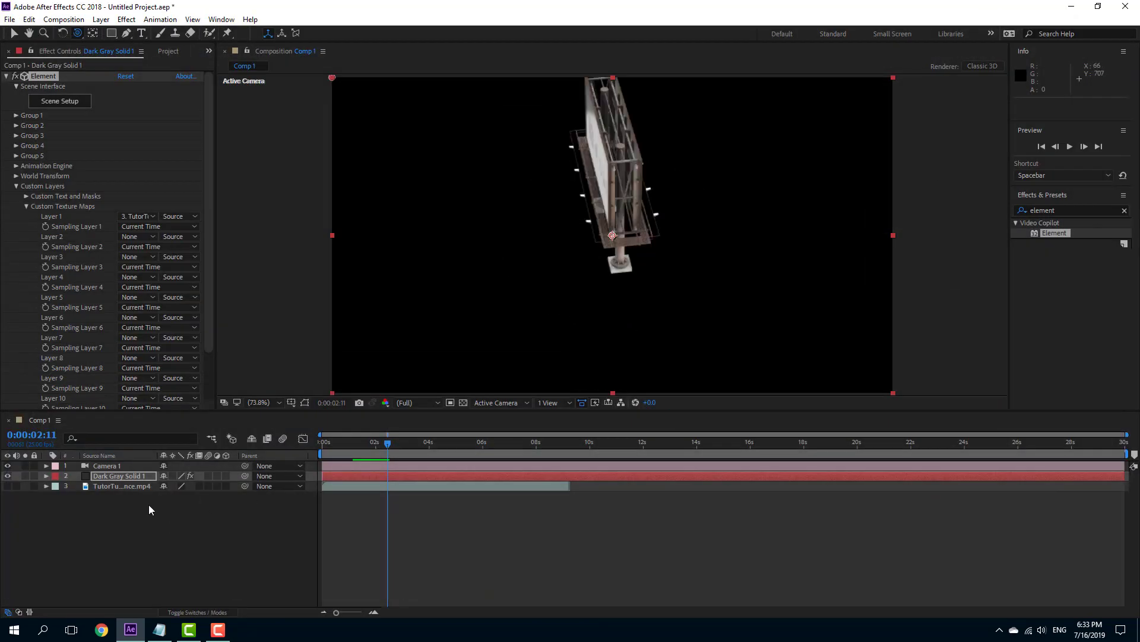
# Orbit Camera 1 and dolly it in for a closer, angled front view of the billboard
pyautogui.click(127, 466)
pyautogui.moveTo(567, 231); pyautogui.dragTo(529, 163)
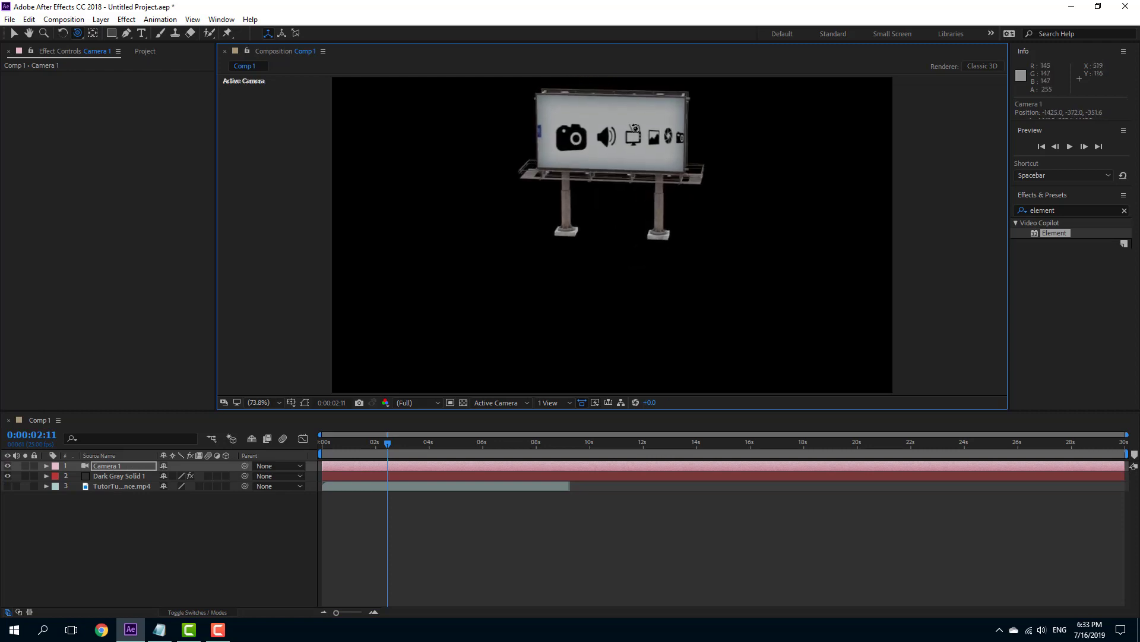
pyautogui.moveTo(77, 32); pyautogui.dragTo(119, 71)
pyautogui.moveTo(620, 221); pyautogui.dragTo(420, 482)
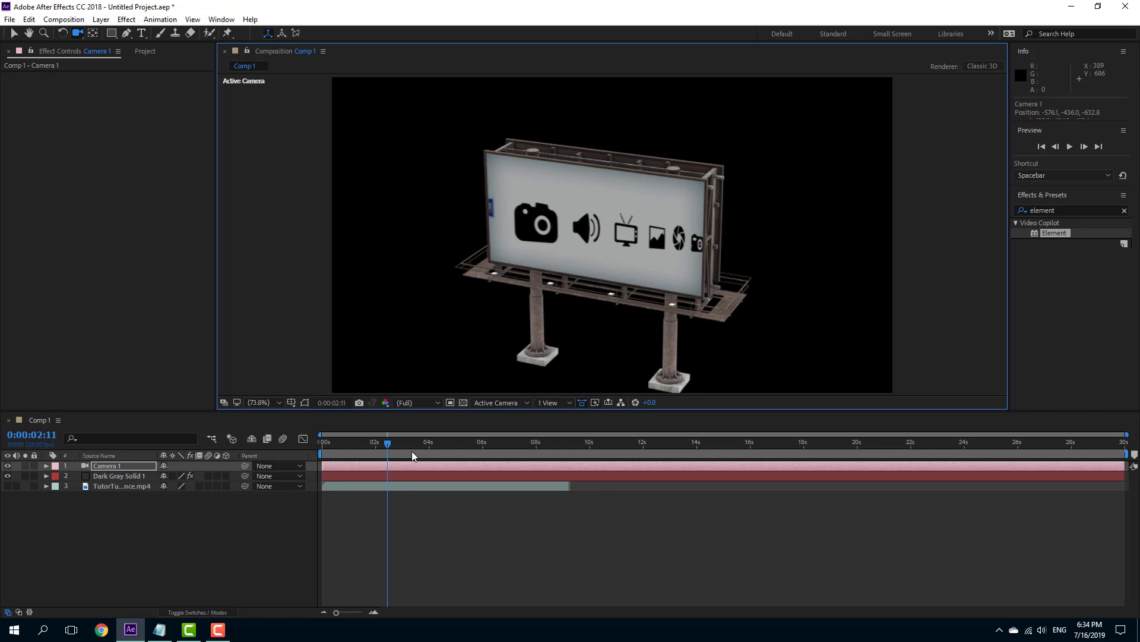
# Preview the video playing on the billboard poster, then fine-tune the camera angle slightly
pyautogui.press('space')
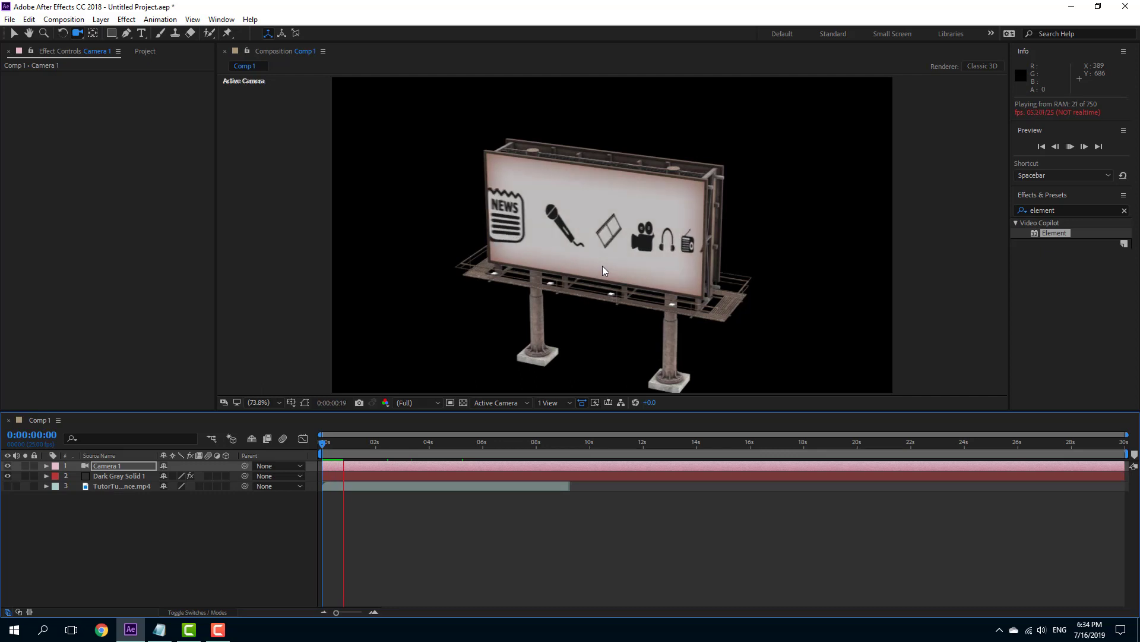
pyautogui.press('space')
pyautogui.press('space')
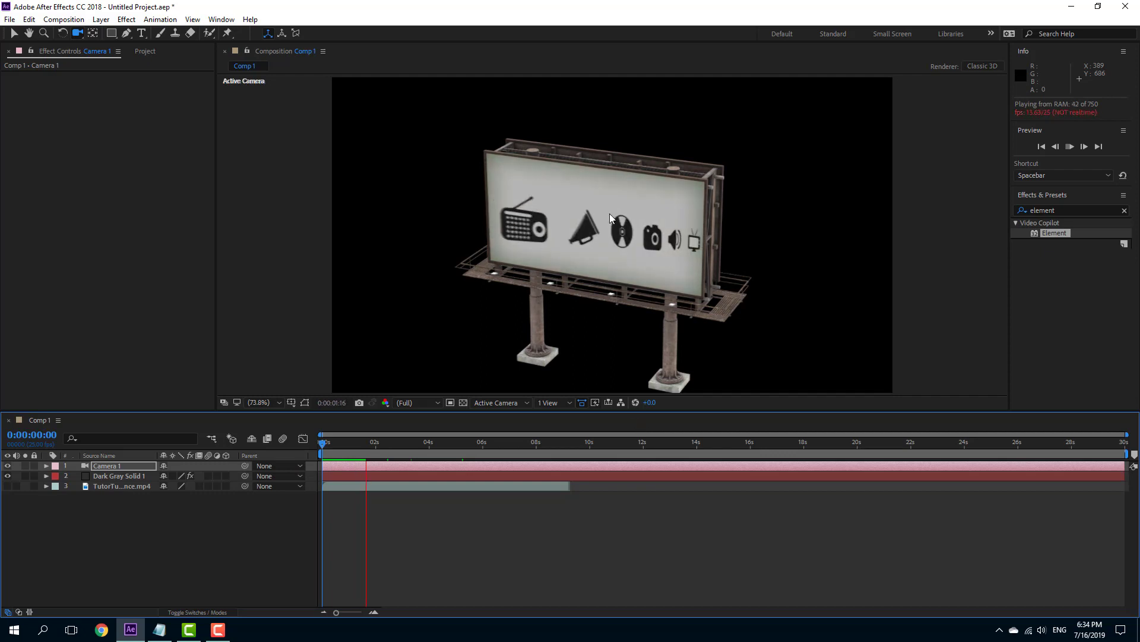
pyautogui.press('space')
pyautogui.moveTo(691, 238); pyautogui.dragTo(651, 244)
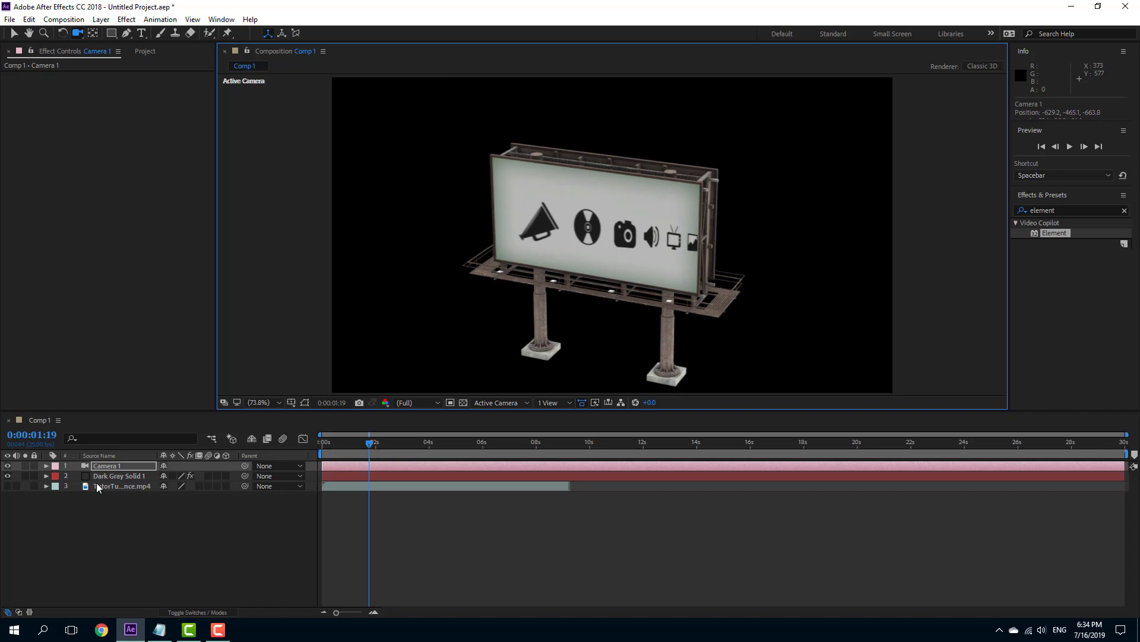
# Set starting keyframes at 0s on all of Camera 1's Transform properties
pyautogui.click(47, 470)
pyautogui.click(46, 467)
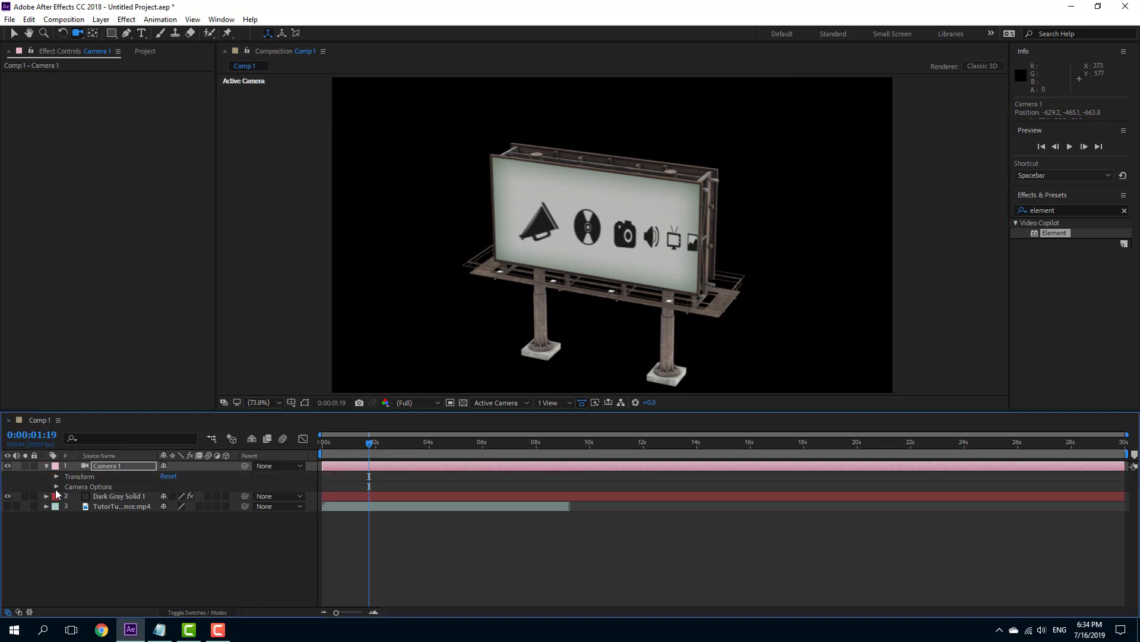
pyautogui.click(56, 487)
pyautogui.moveTo(370, 446); pyautogui.dragTo(322, 445)
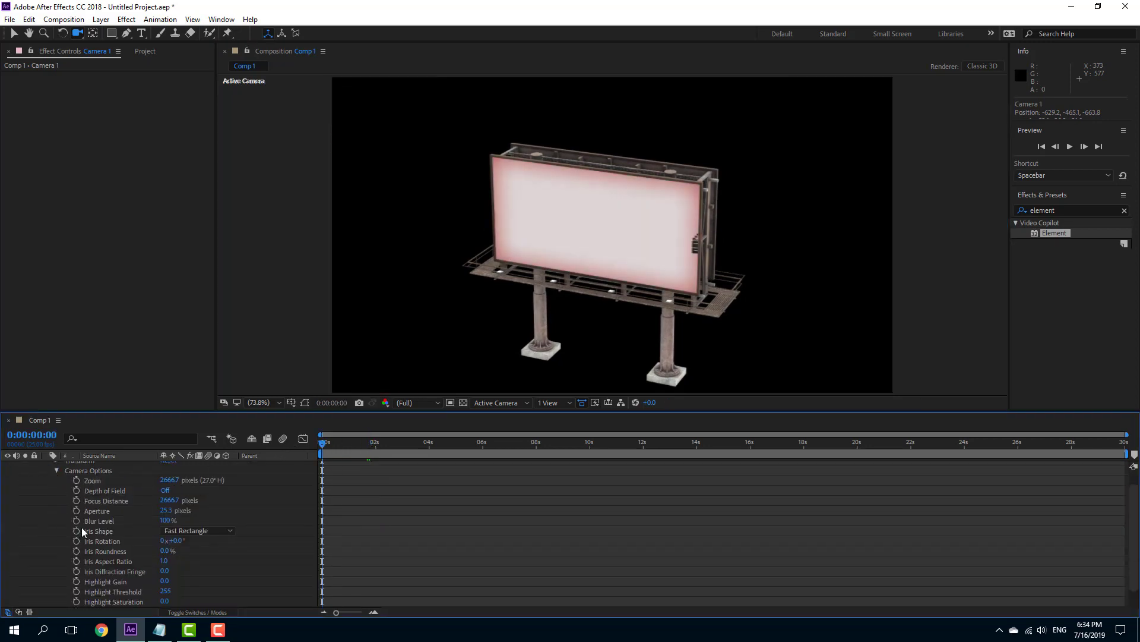
pyautogui.scroll(1, 88, 529)
pyautogui.click(57, 477)
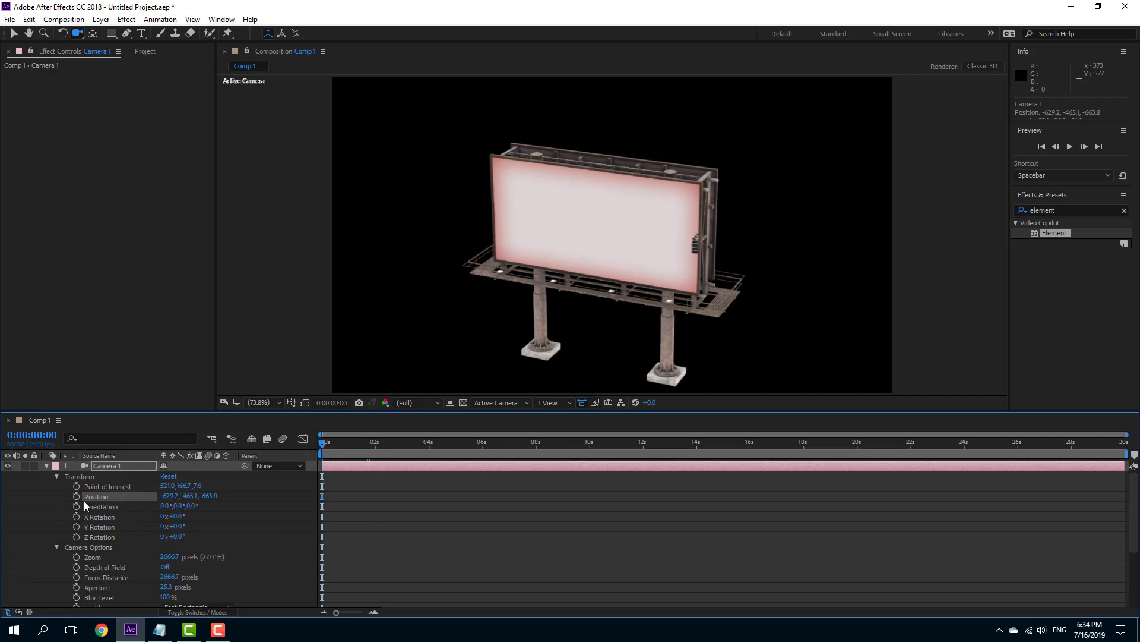
pyautogui.moveTo(79, 491); pyautogui.dragTo(74, 537)
# At 0:00:01:23, orbit, dolly and pan Camera 1 around the billboard, then preview the move
pyautogui.click(374, 443)
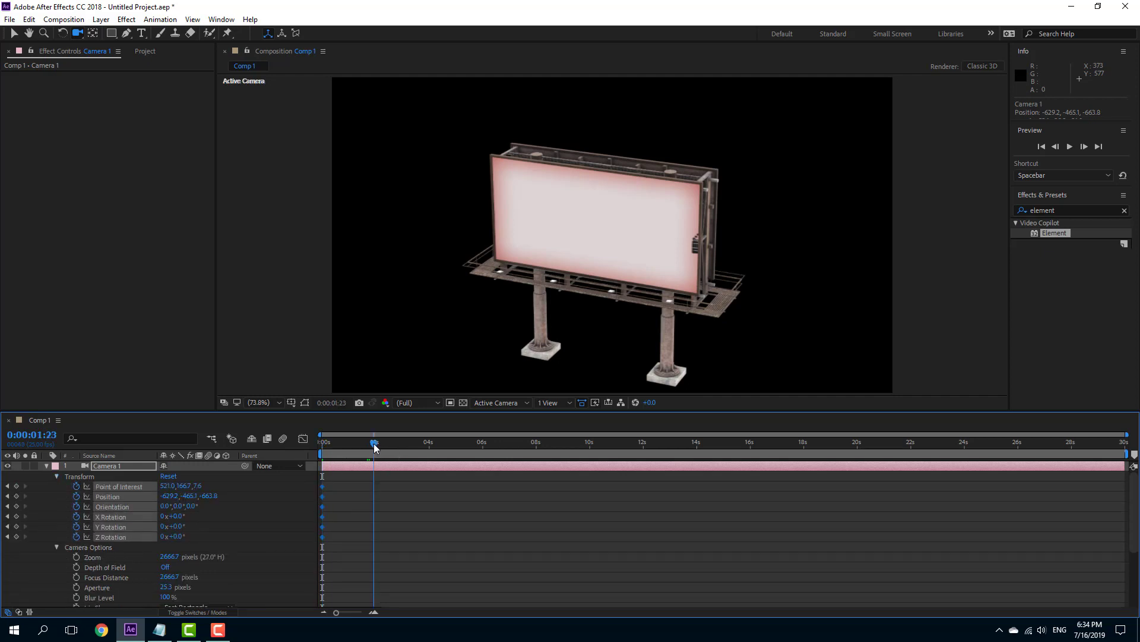
pyautogui.moveTo(604, 280); pyautogui.dragTo(557, 240)
pyautogui.moveTo(557, 240); pyautogui.dragTo(548, 230, button='right')
pyautogui.moveTo(547, 230); pyautogui.dragTo(406, 446, button='middle')
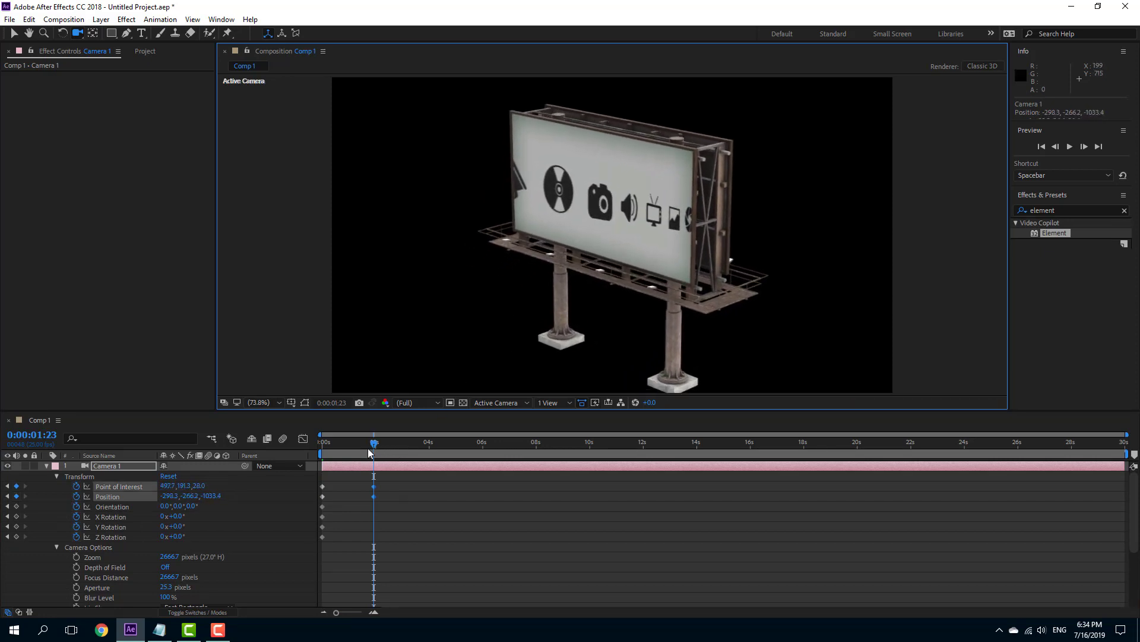
pyautogui.press('space')
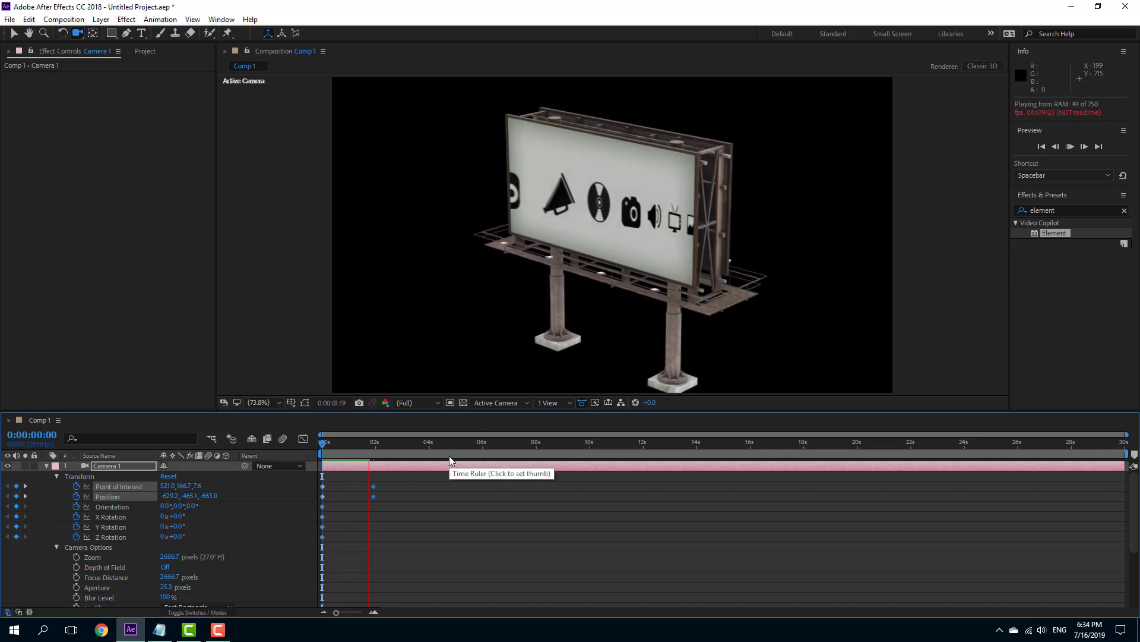
pyautogui.press('space')
pyautogui.press('space')
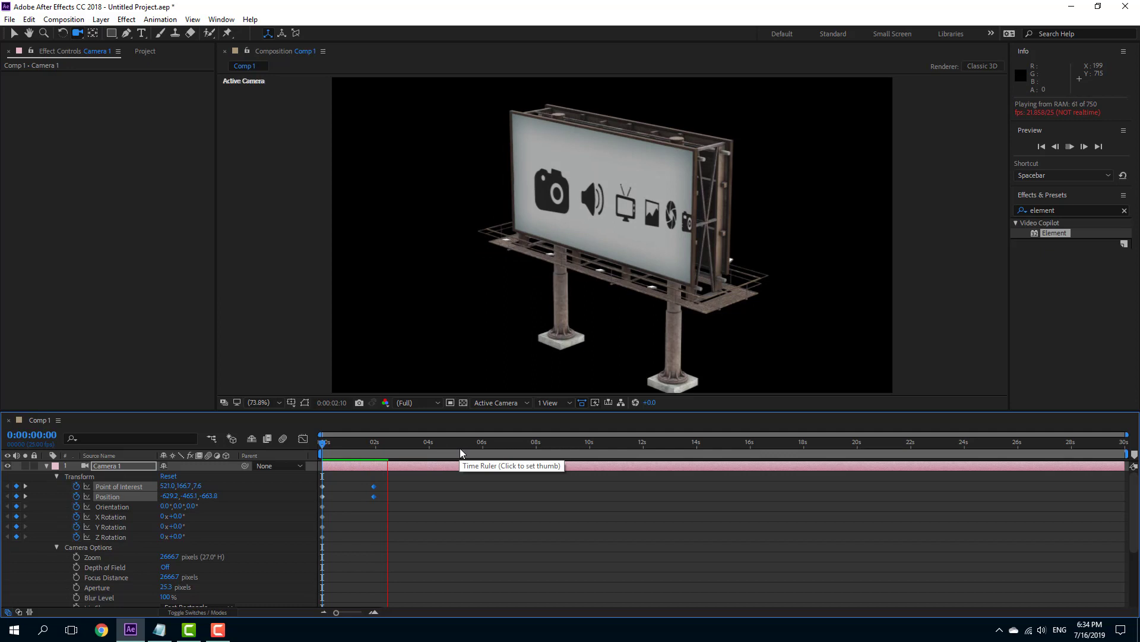
pyautogui.press('space')
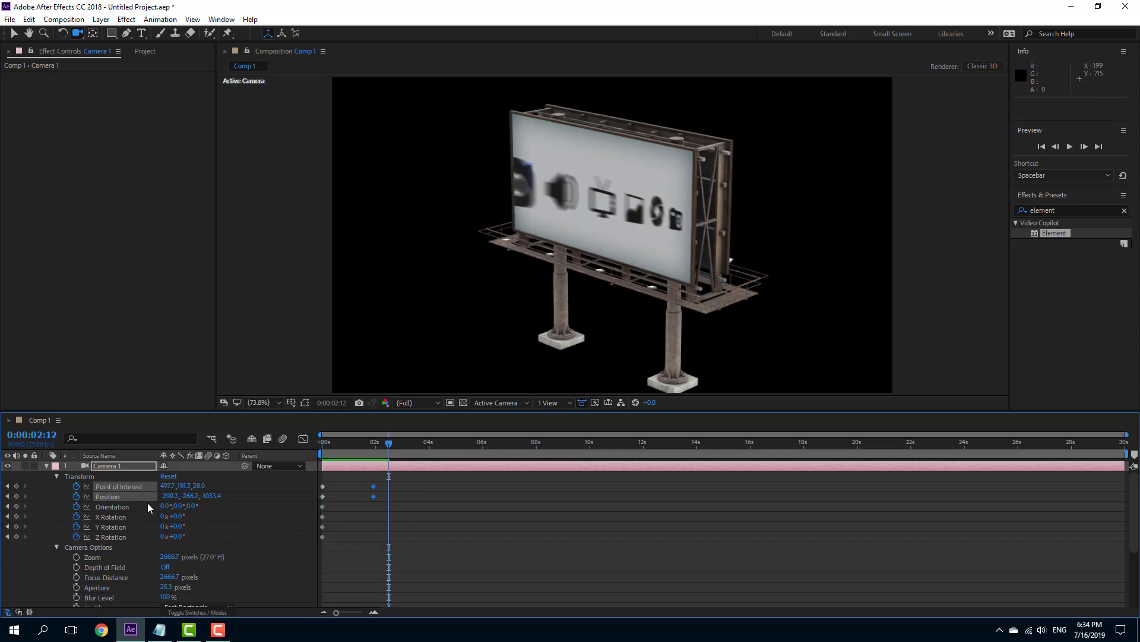